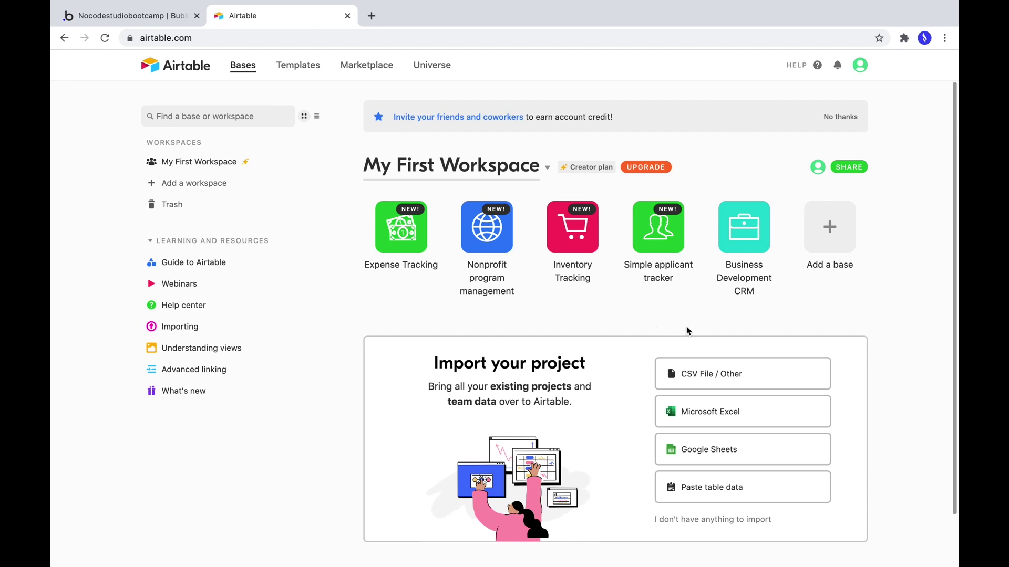
Create a new base in My First Workspace from the Event planning template.
click(827, 249)
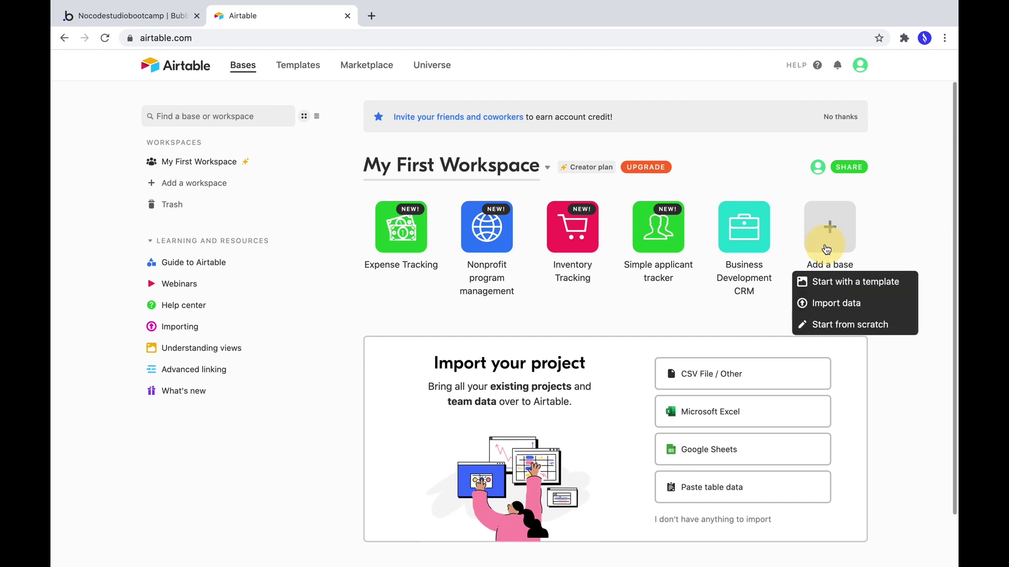
click(818, 284)
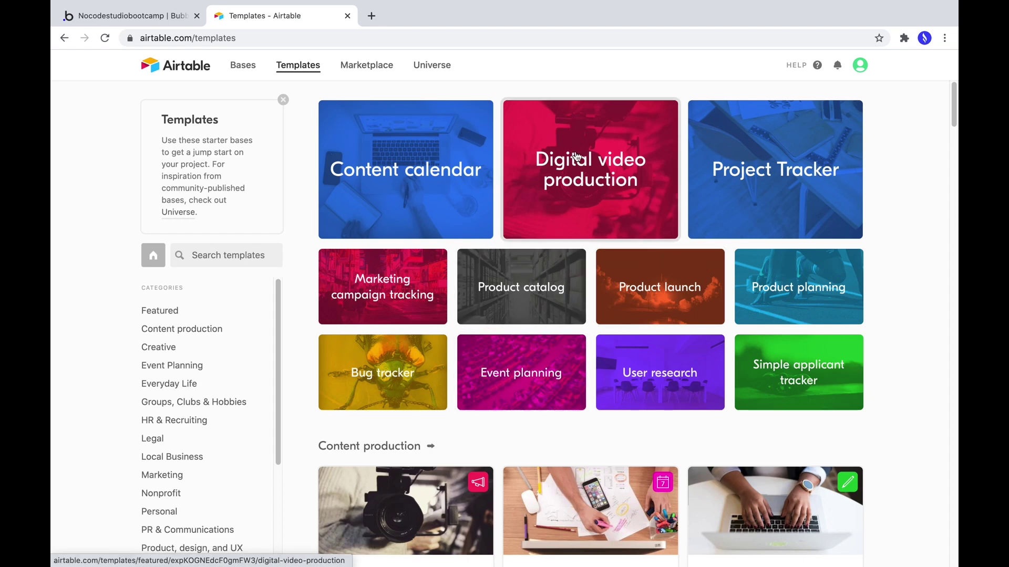
scroll(547, 401, down, 2)
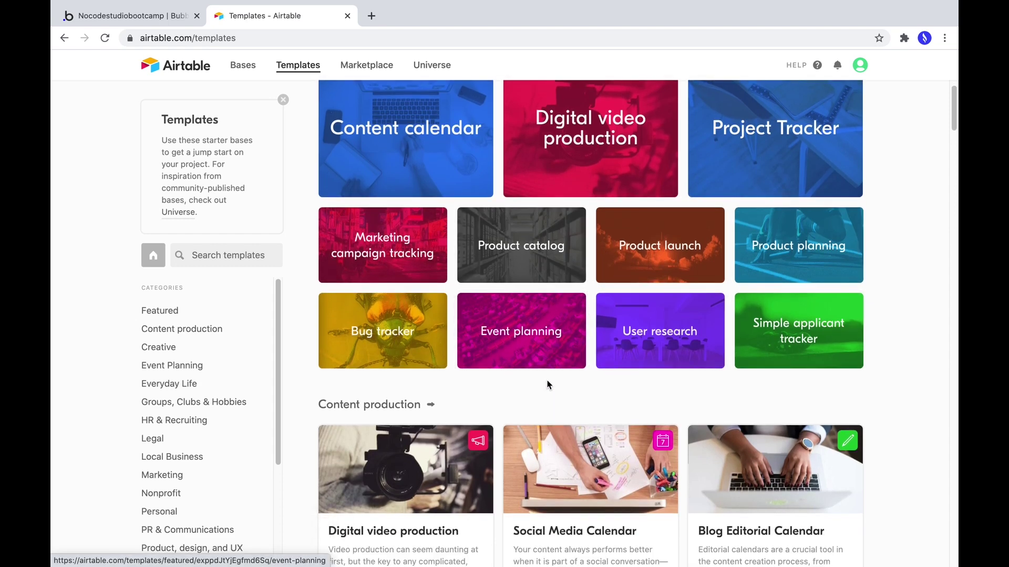
click(491, 323)
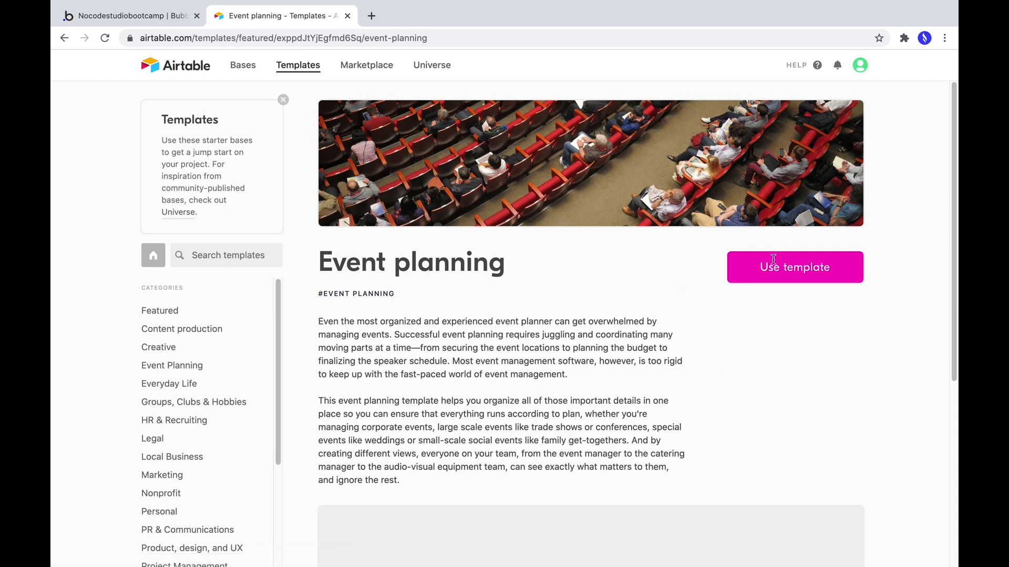
scroll(772, 278, down, 6)
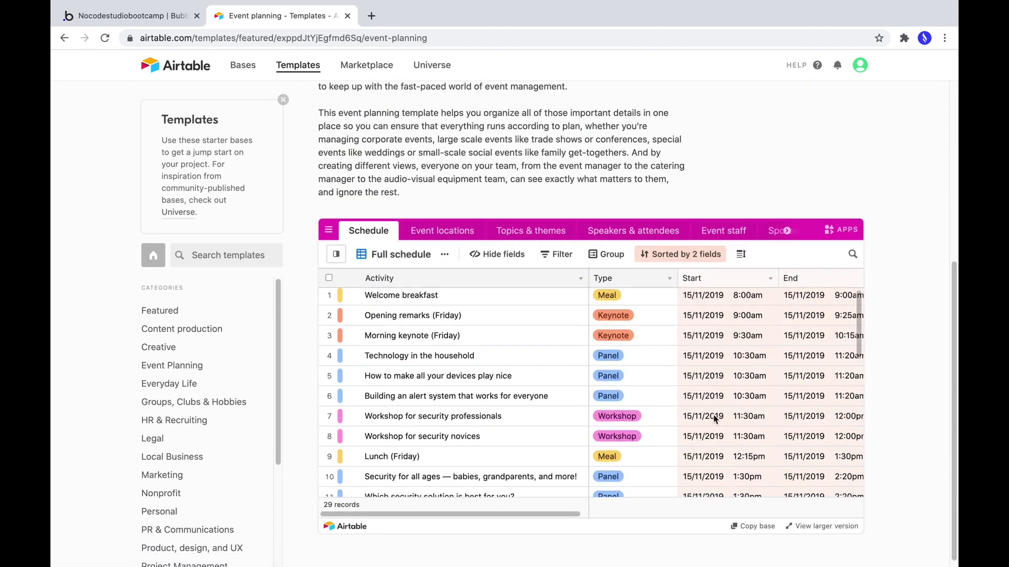
scroll(723, 277, down, 3)
scroll(736, 260, up, 6)
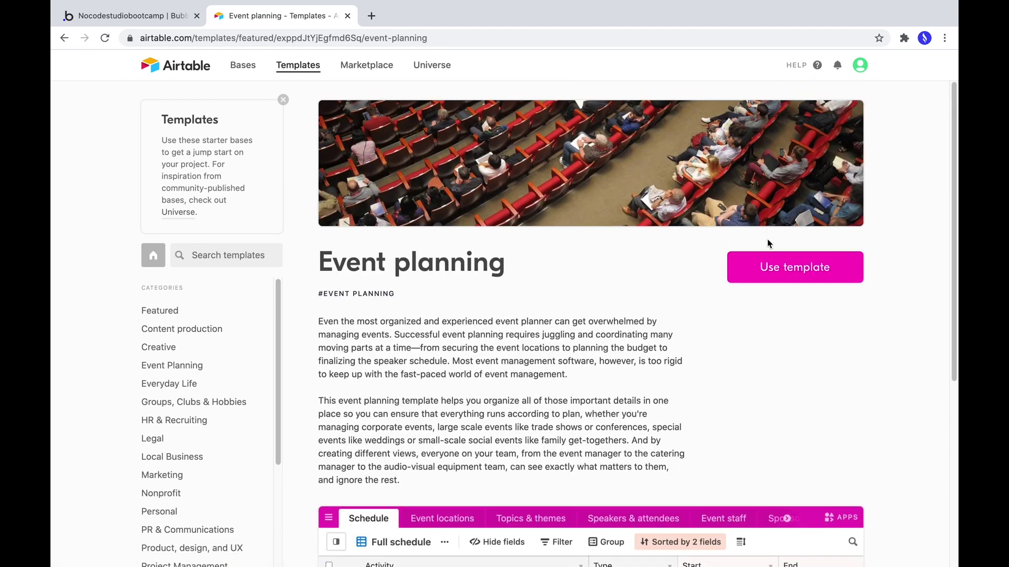
click(806, 267)
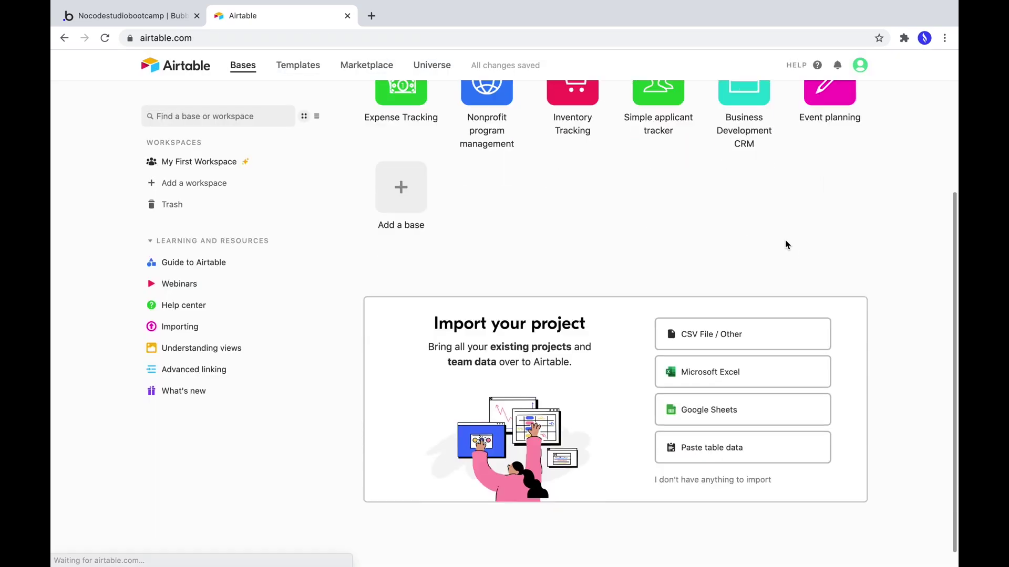
Open the new Event planning base, dismiss its description, and look at the Calendar and Full schedule views of the Schedule table.
scroll(786, 247, up, 3)
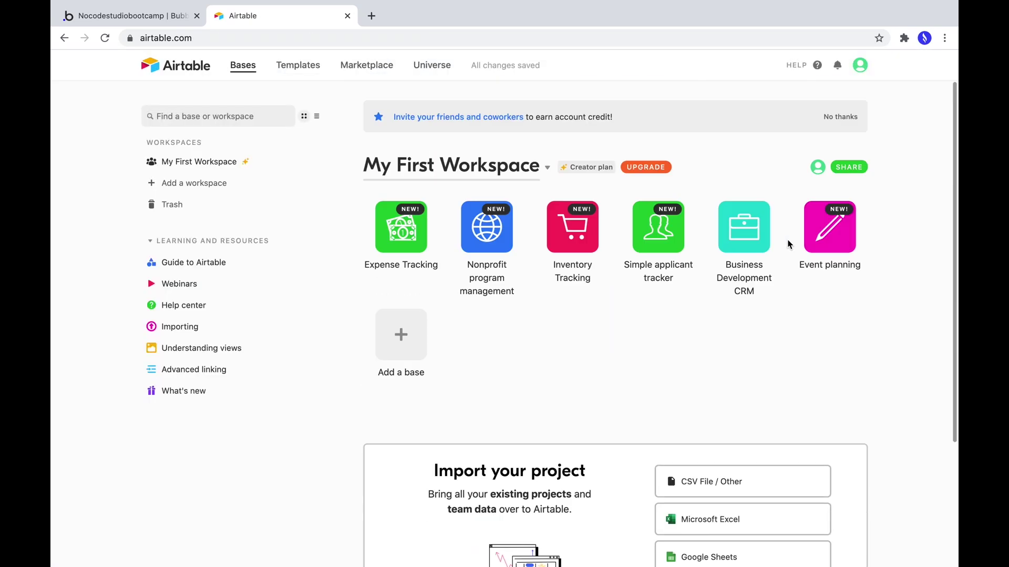
click(821, 232)
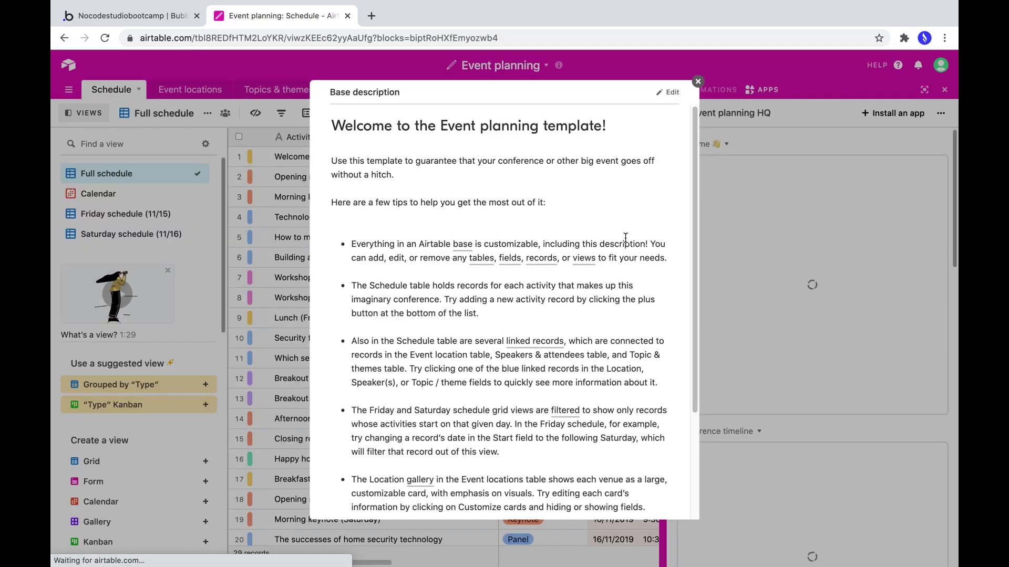
scroll(685, 125, down, 3)
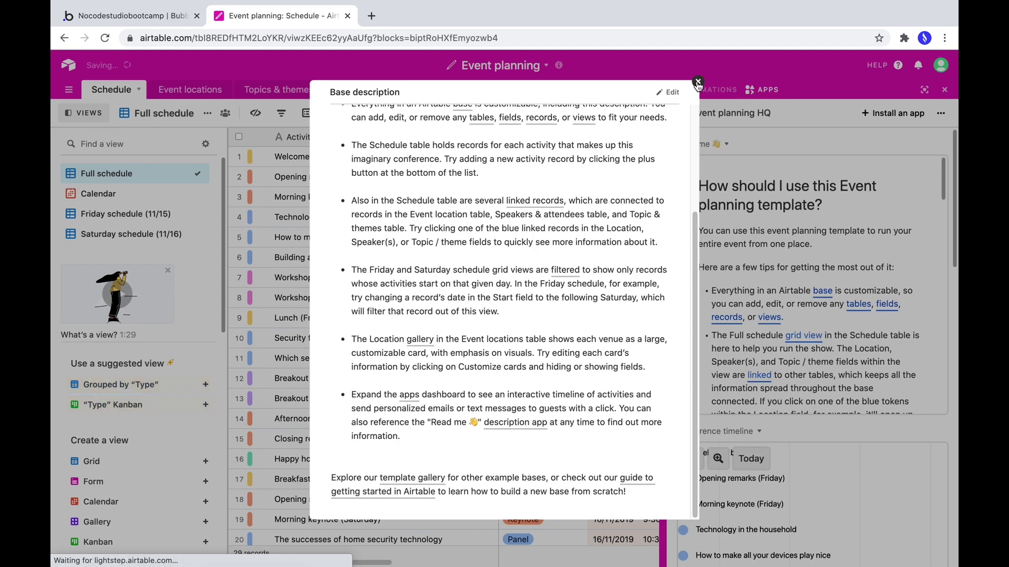
click(697, 82)
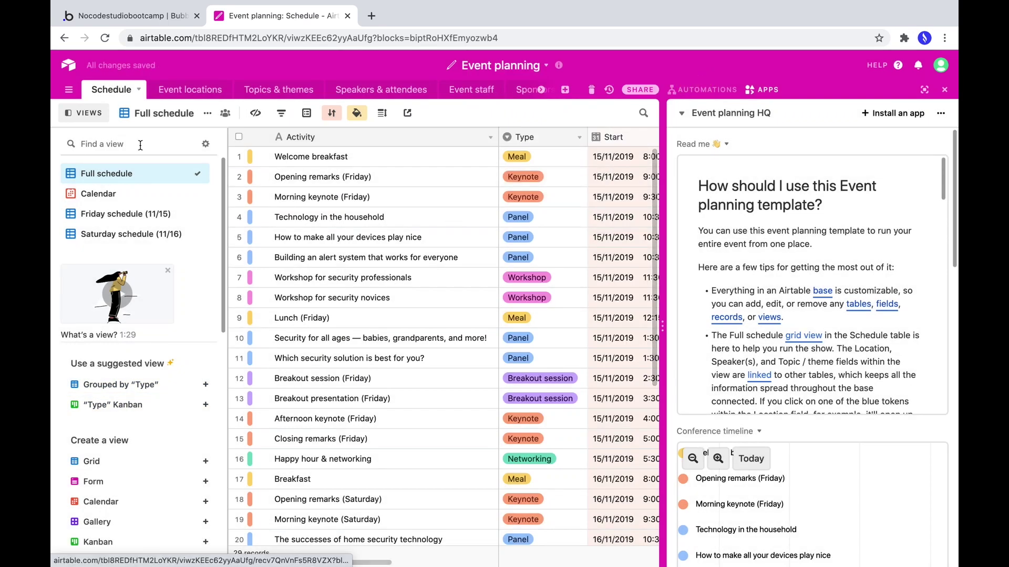
click(102, 193)
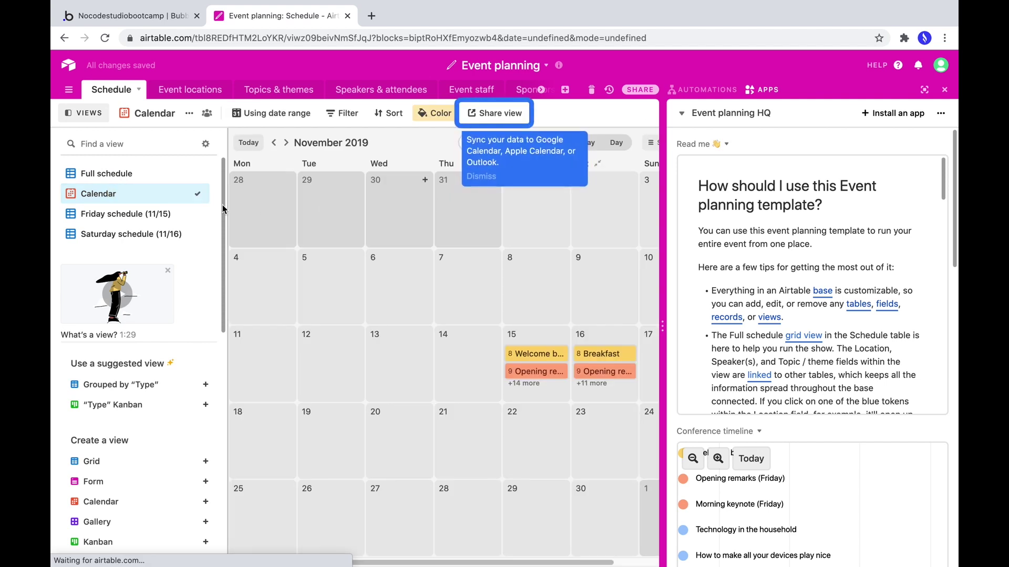
click(128, 181)
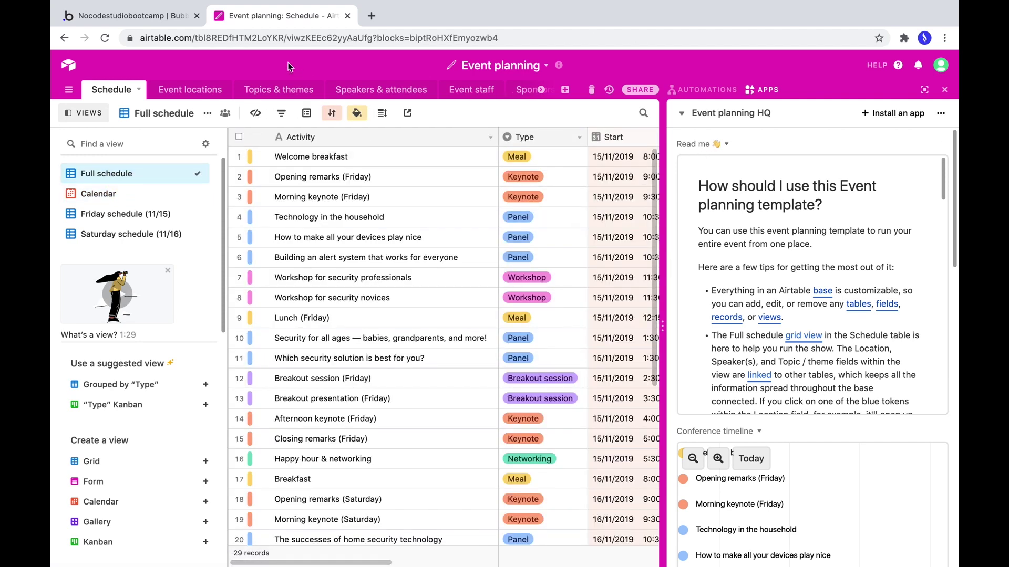
Switch to the Bubble editor and install the Airtable plugin made by Bubble.
click(144, 17)
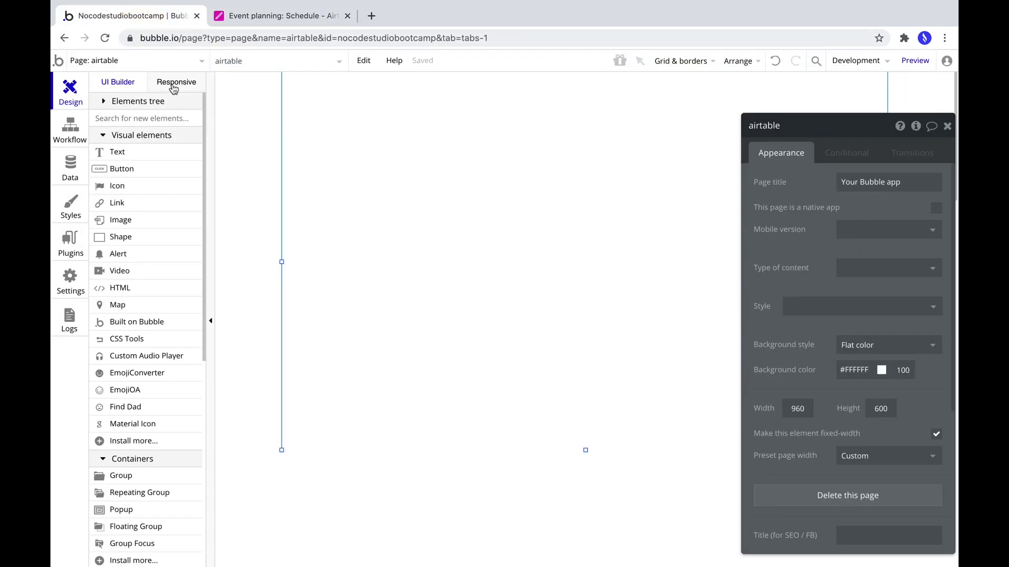
click(73, 238)
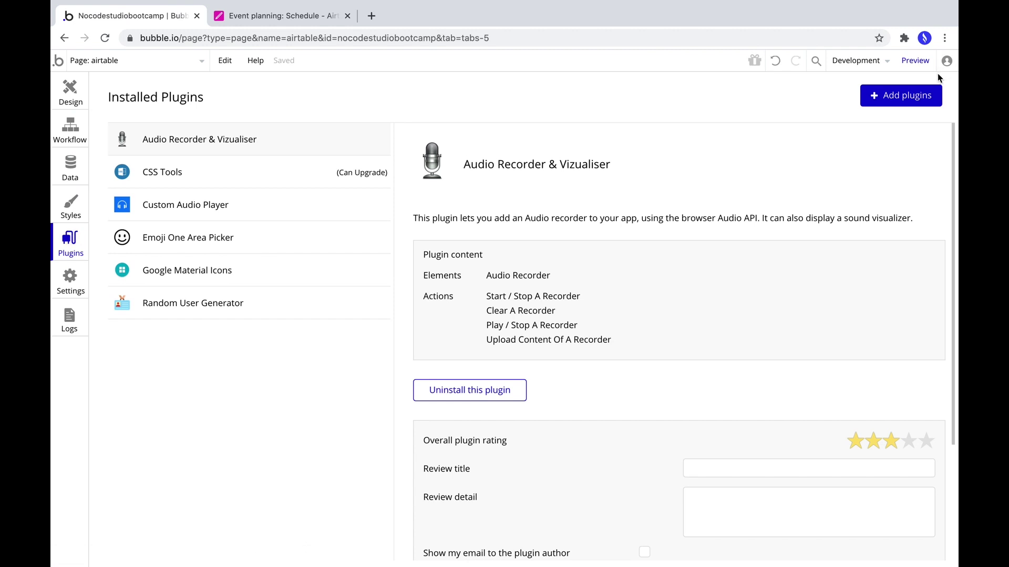
click(916, 101)
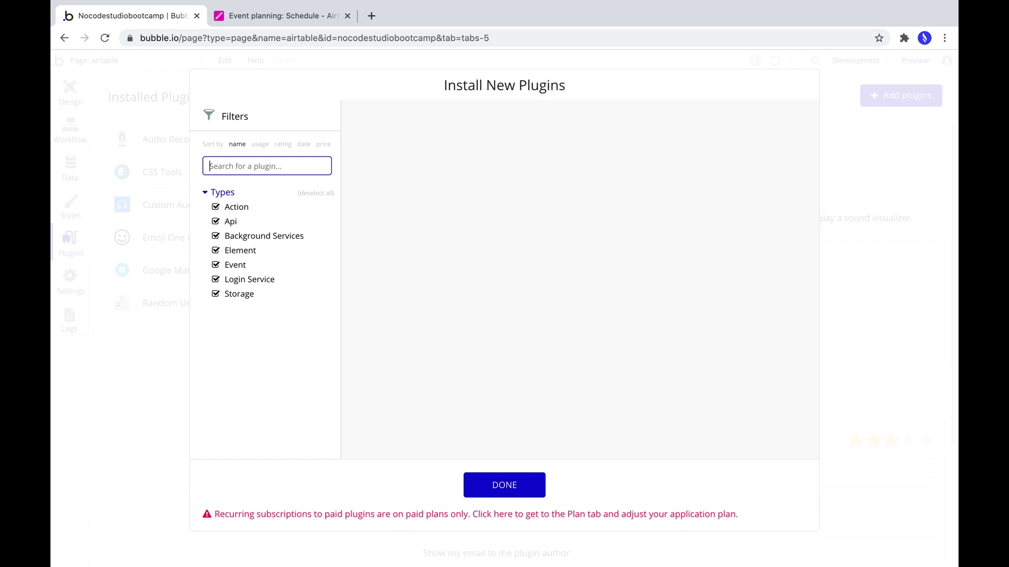
text(airtable)
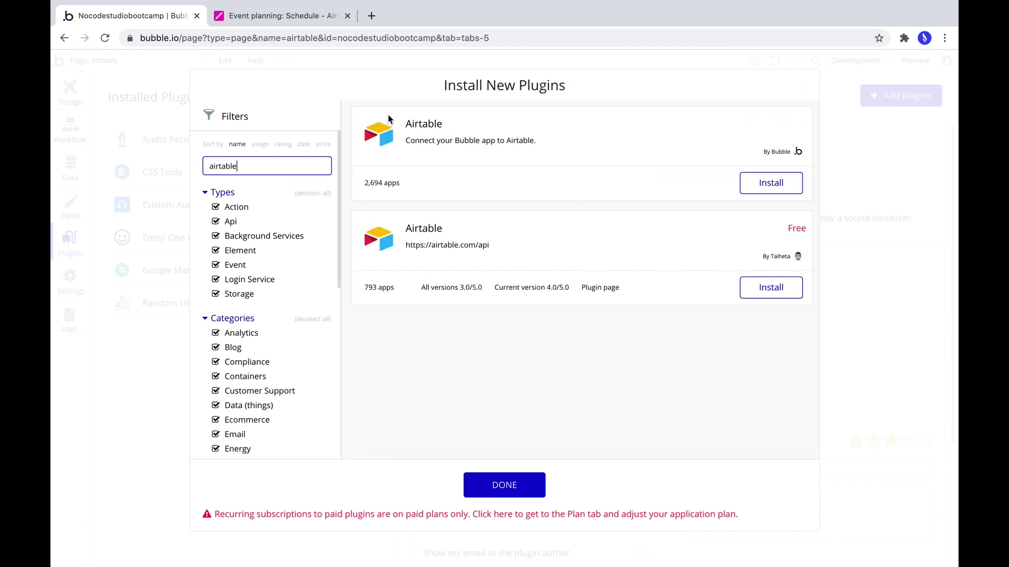
click(764, 182)
click(512, 497)
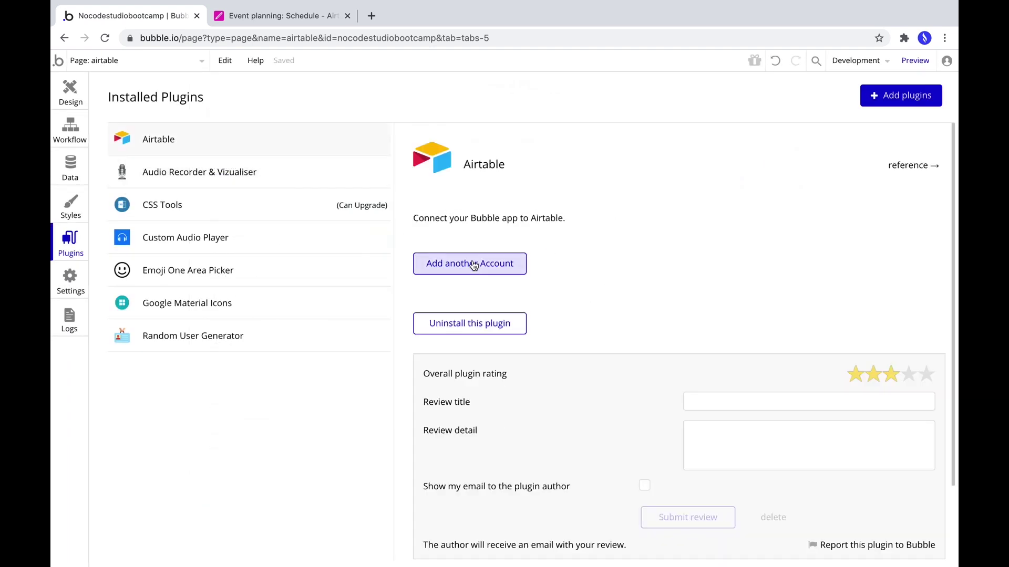
Add an account to the Airtable plugin with the label Event Planning.
click(473, 265)
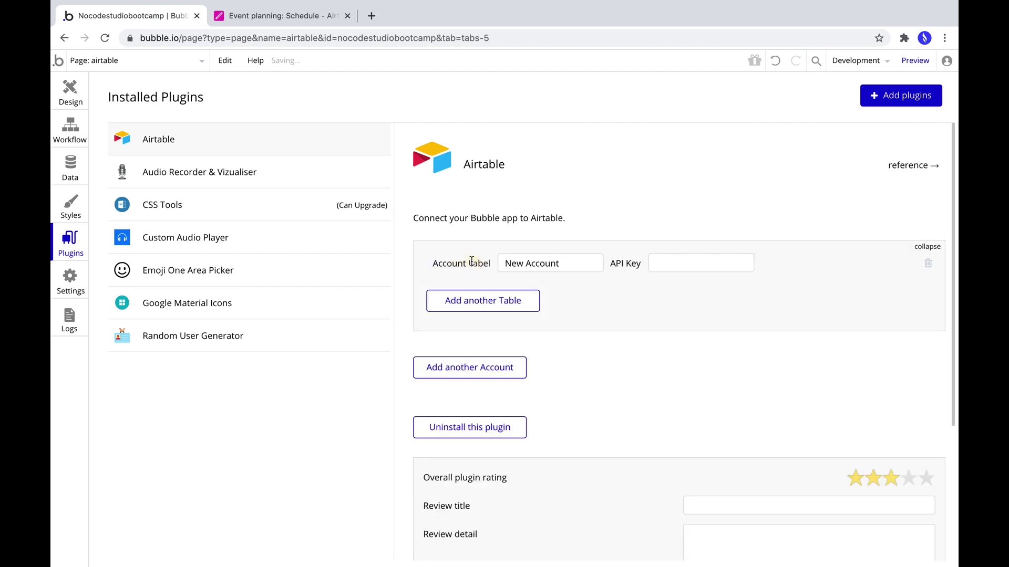
triple_click(542, 267)
text(Ev)
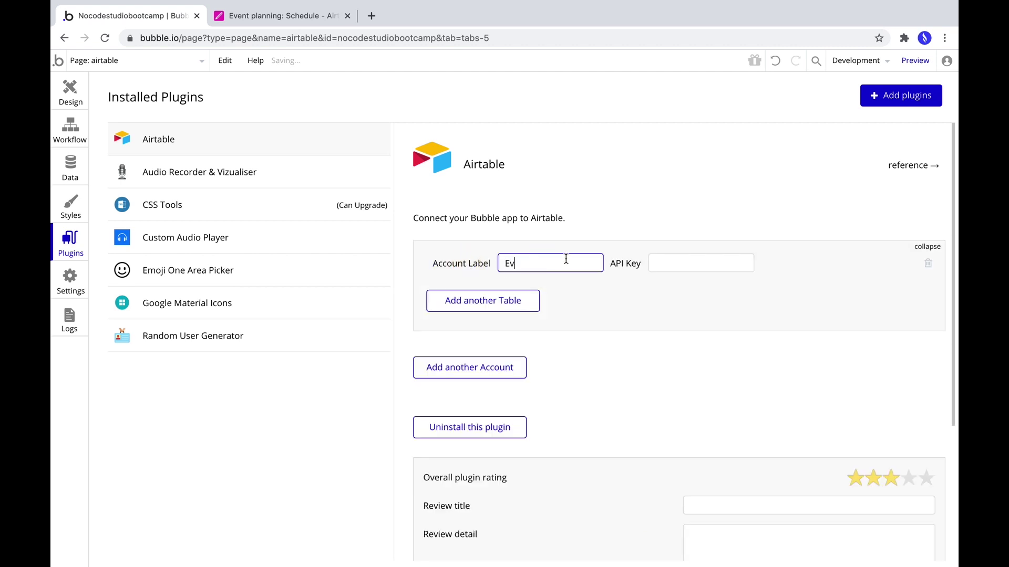
text(ent Planning)
click(699, 271)
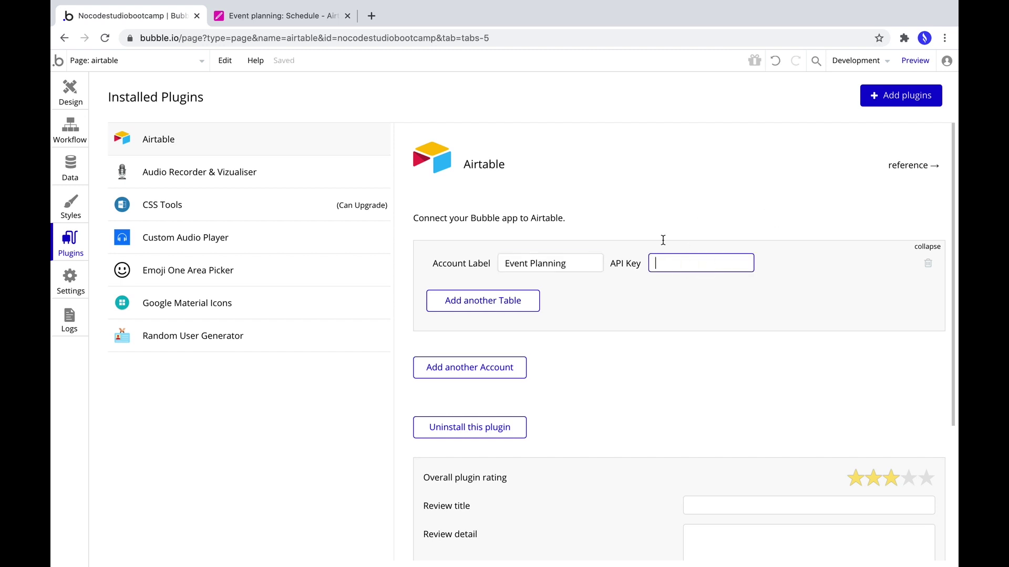
Switch to Airtable, generate a personal API key in the account overview and copy it.
click(291, 21)
click(941, 66)
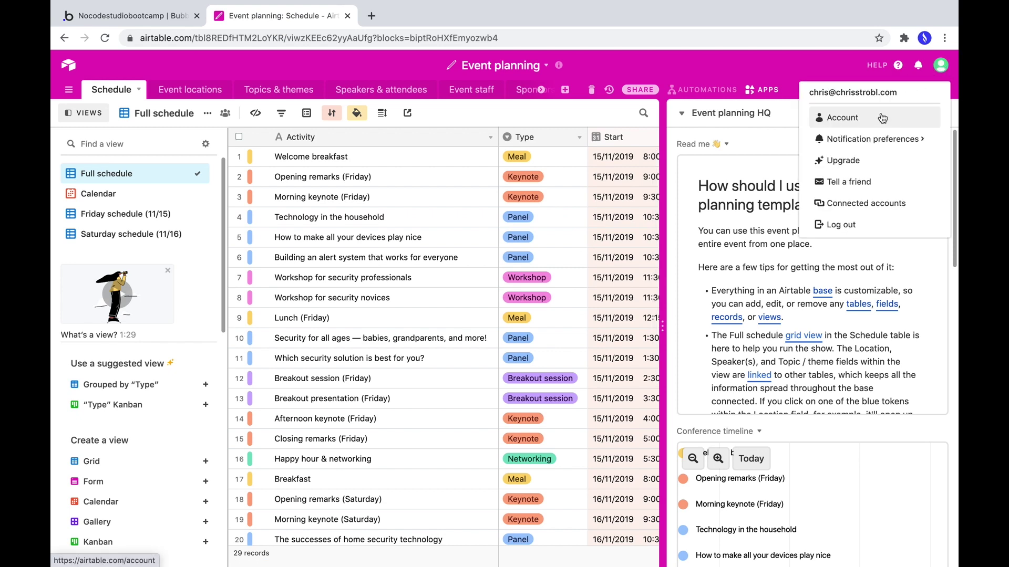
click(846, 118)
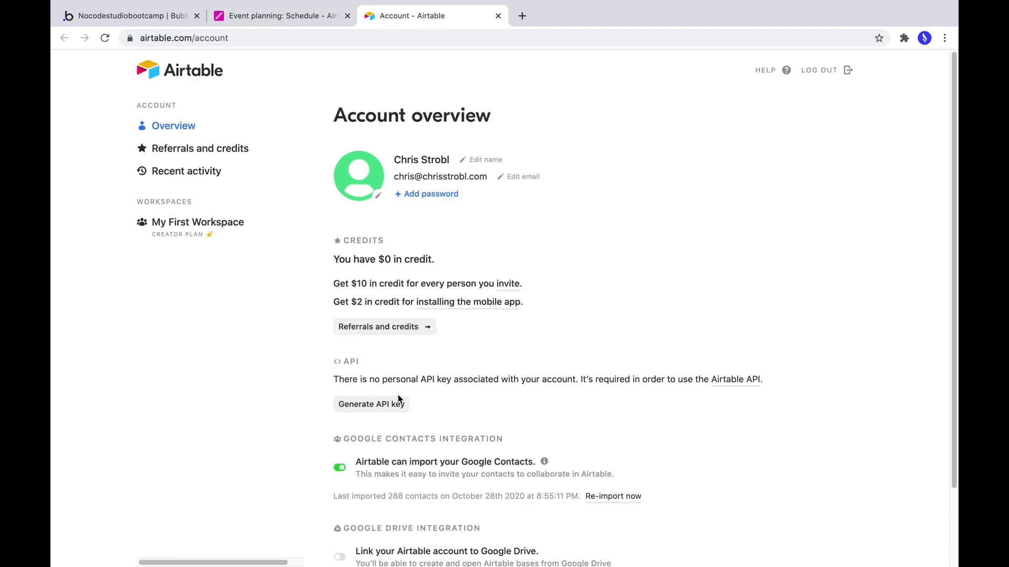
click(384, 405)
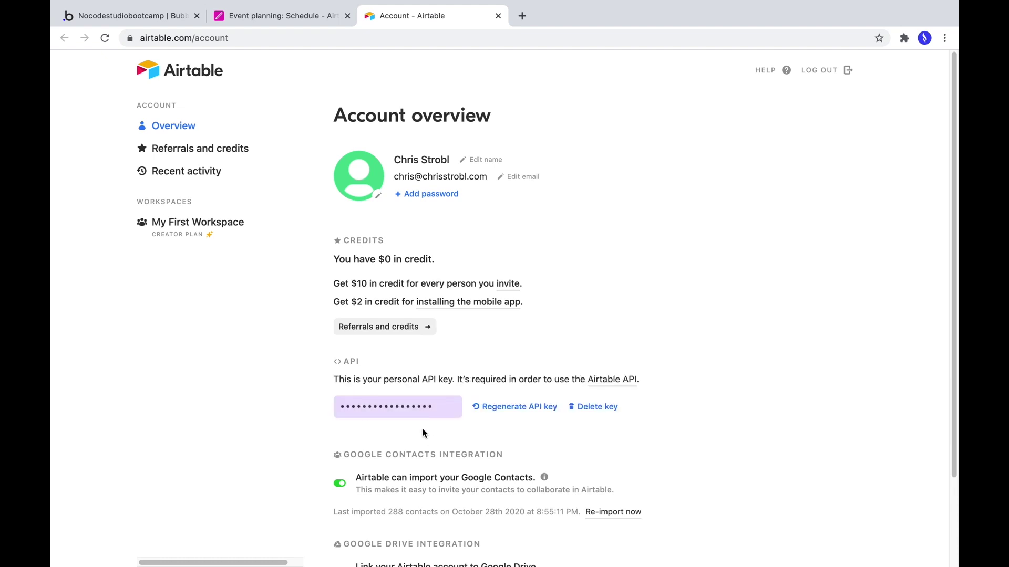
click(399, 409)
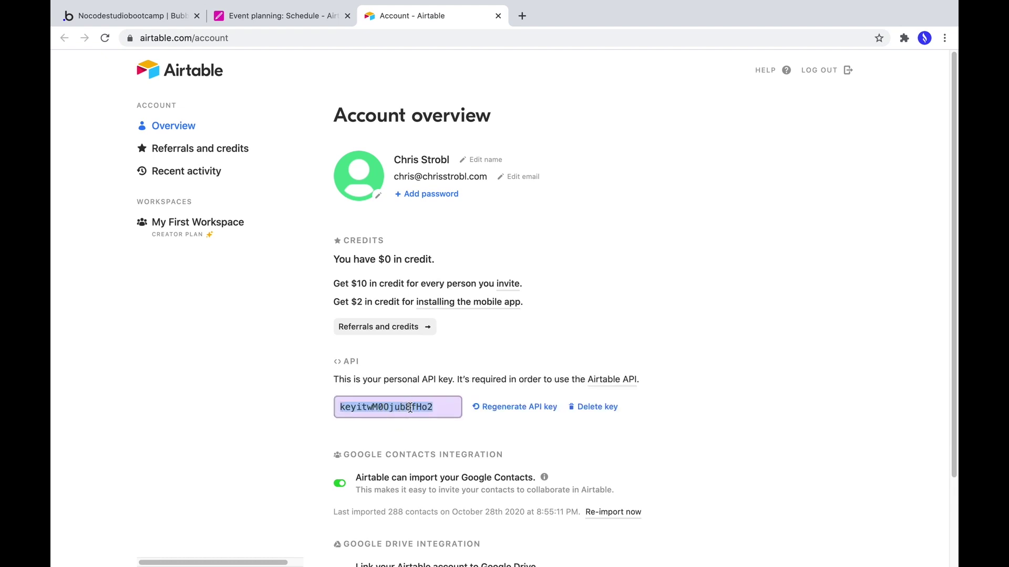
click(500, 367)
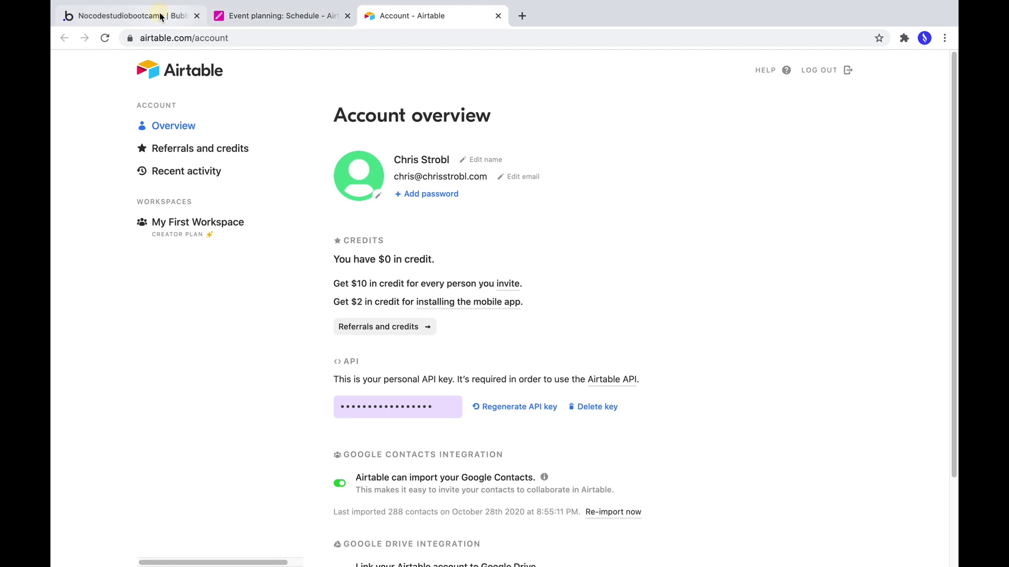
Return to Bubble and paste the API key into the Event Planning account's API Key field.
click(129, 16)
click(680, 264)
key(ctrl+v)
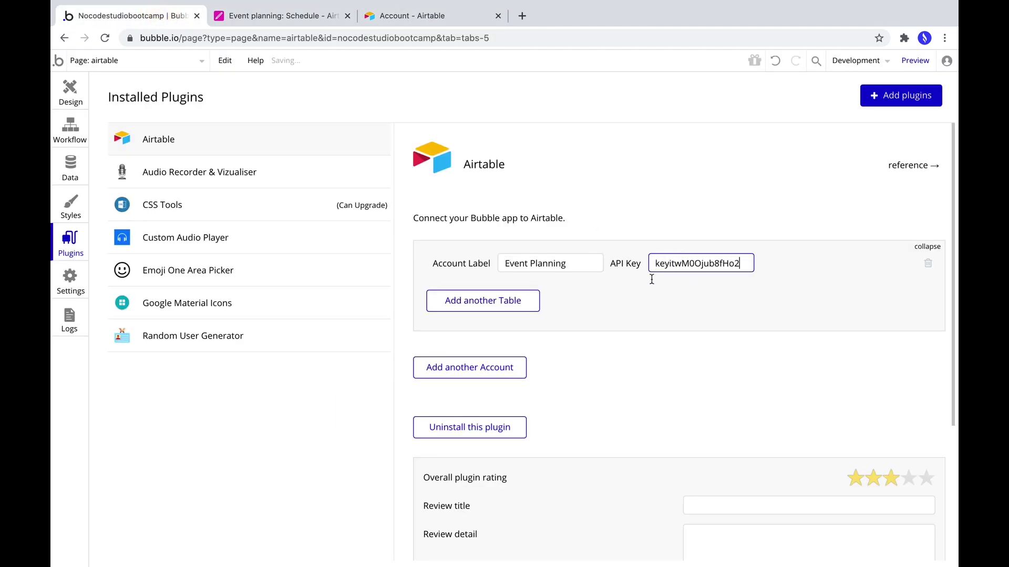
Add the Event locations table of the Event planning base to the account, initialize it and save its default schema.
click(491, 300)
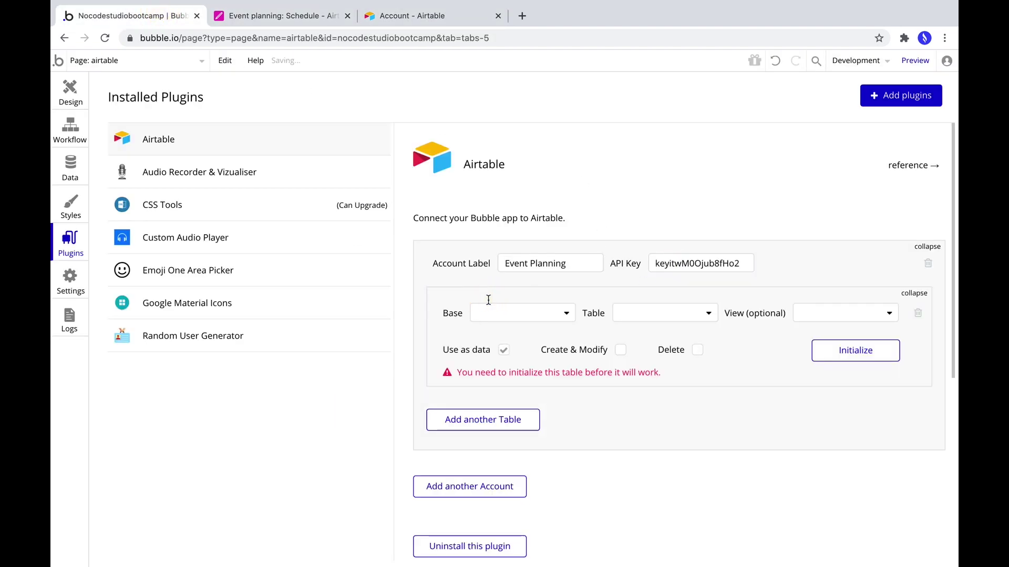
click(526, 318)
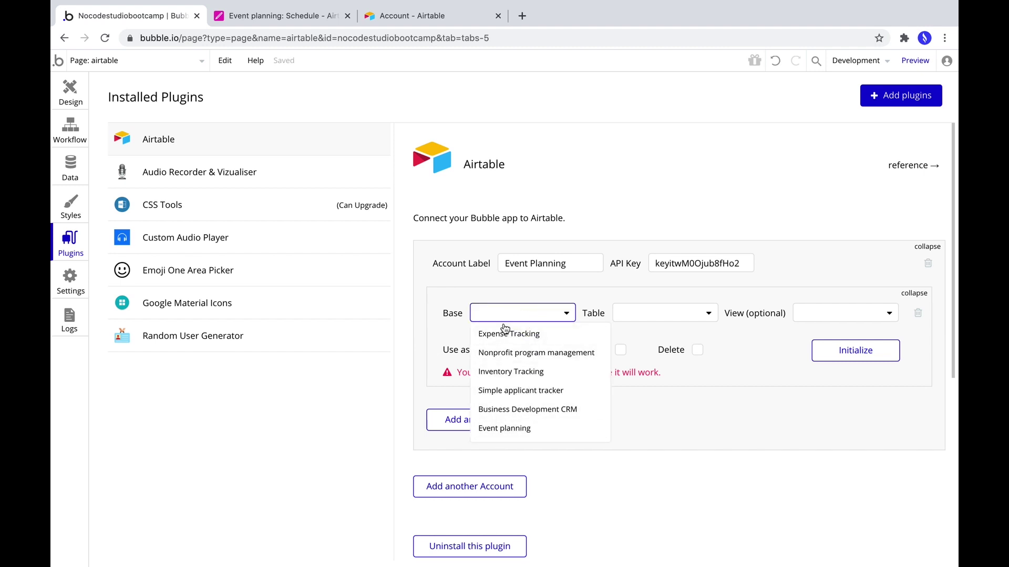
click(506, 429)
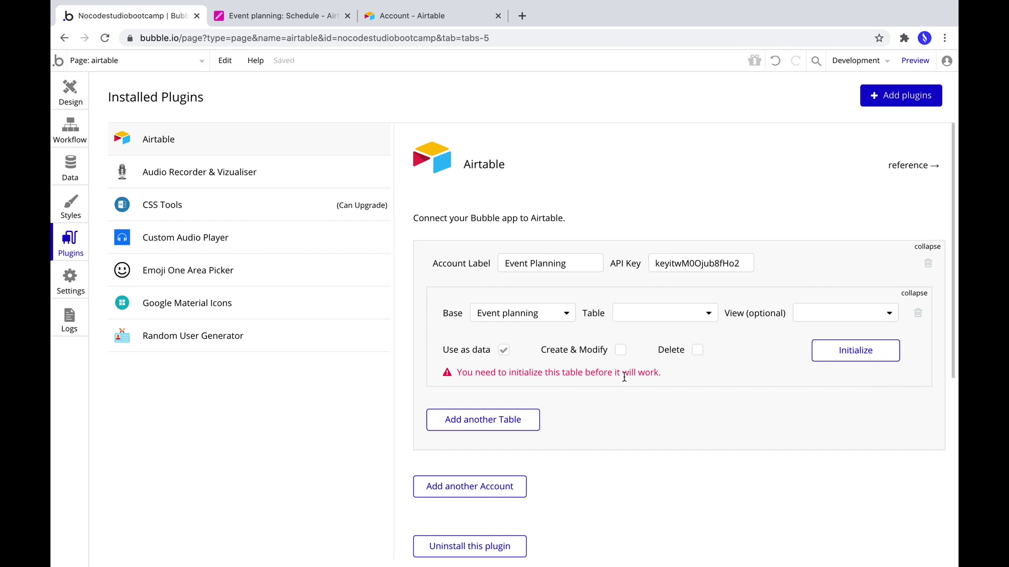
click(670, 313)
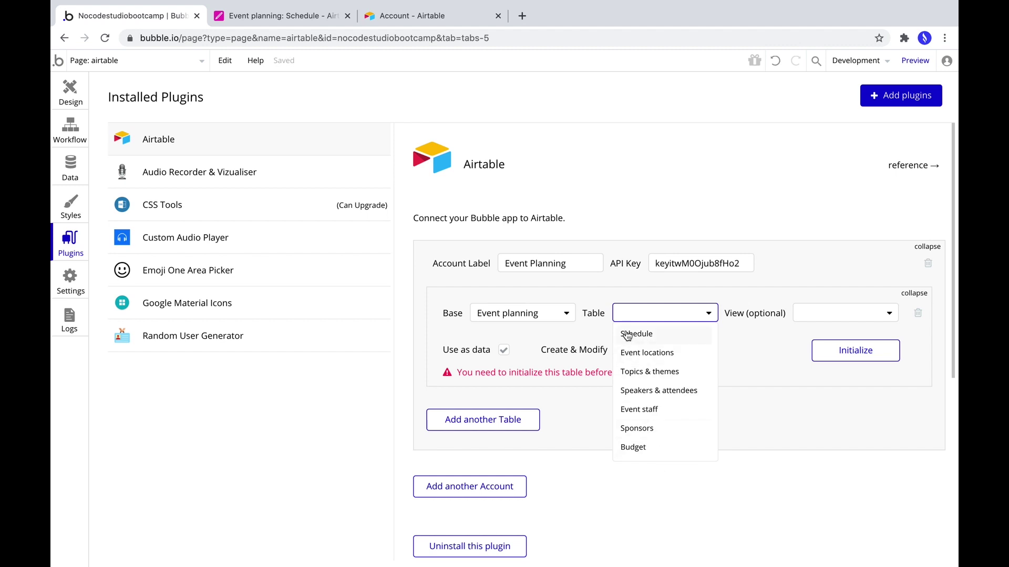
click(659, 356)
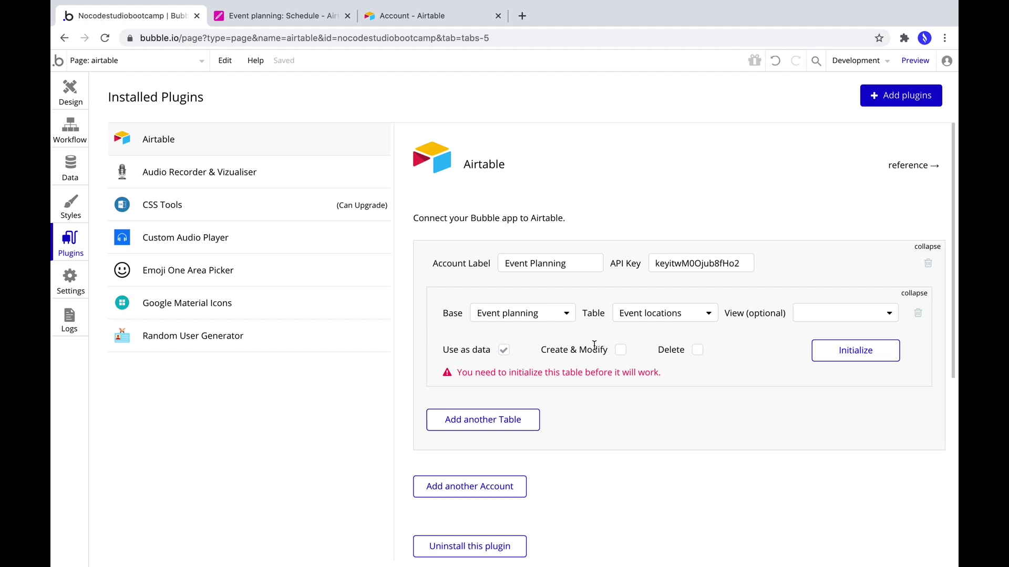
click(828, 358)
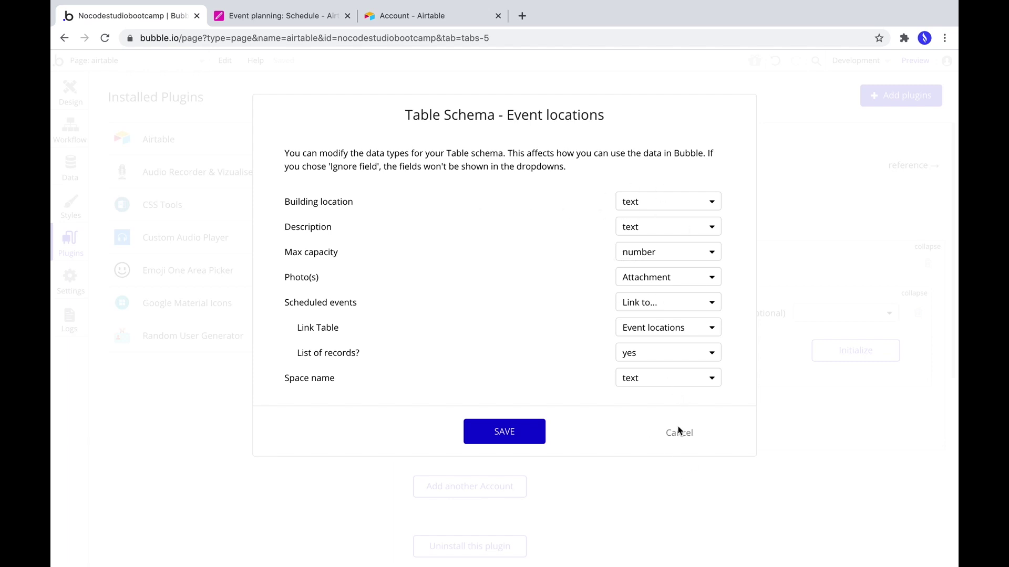
click(501, 434)
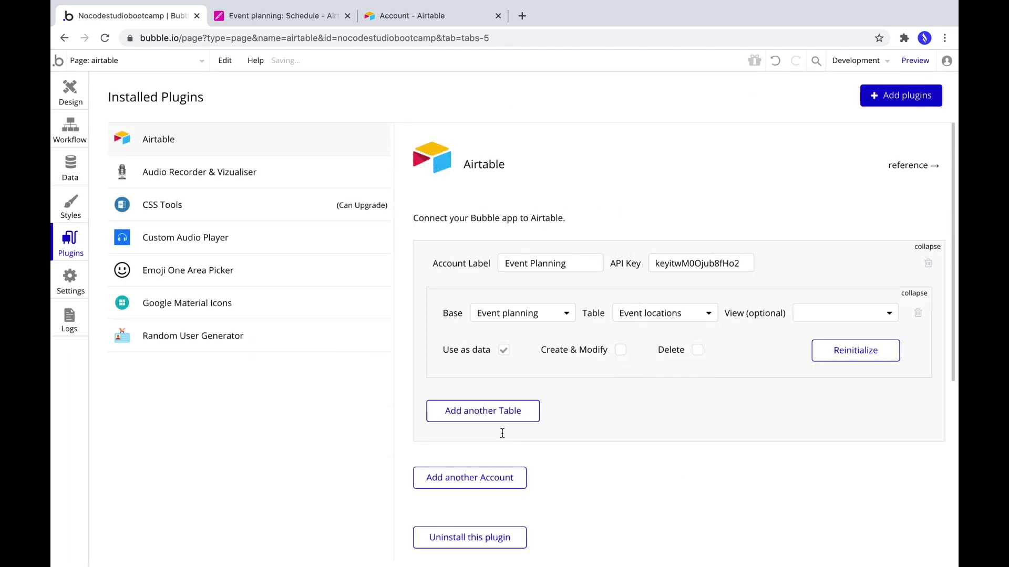
Add the Topics & themes table of the Event planning base as another table in the account and initialize it.
click(494, 413)
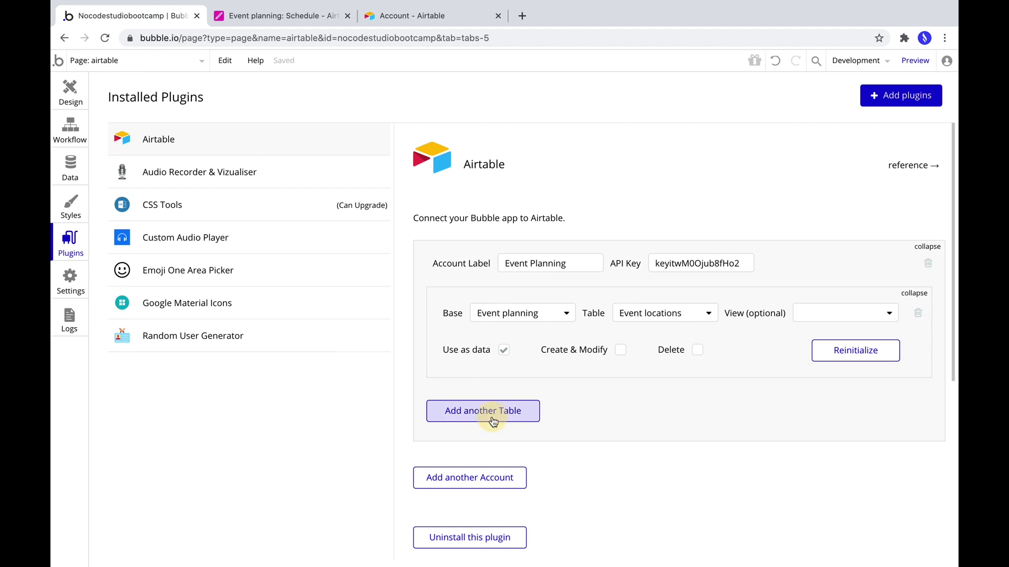
click(523, 426)
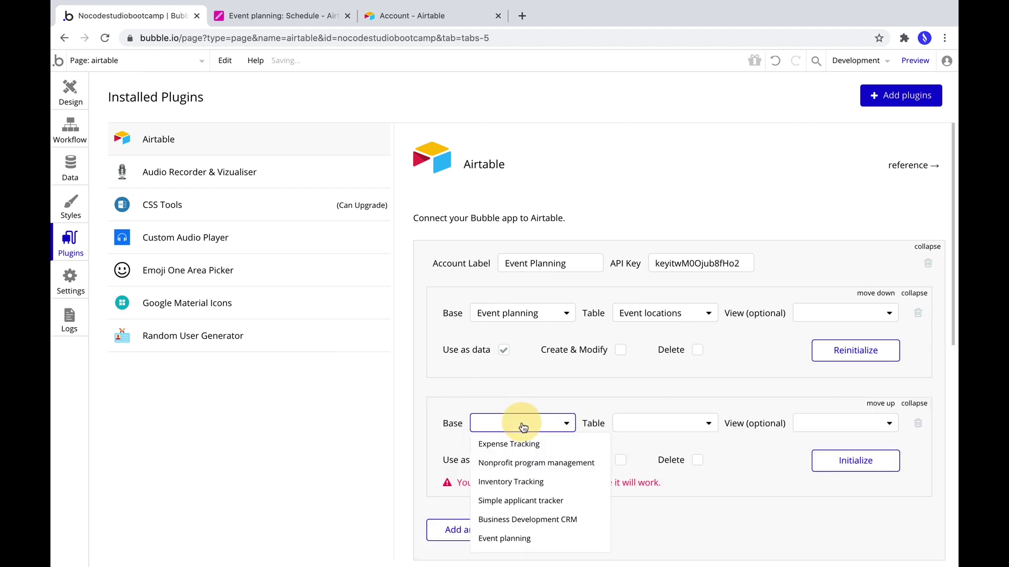
click(522, 539)
click(650, 424)
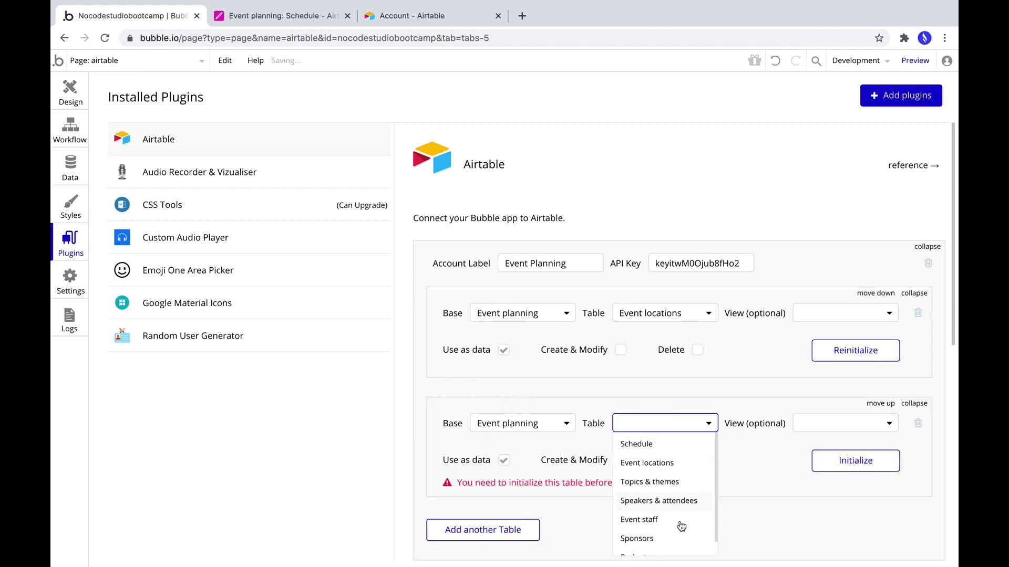
click(658, 483)
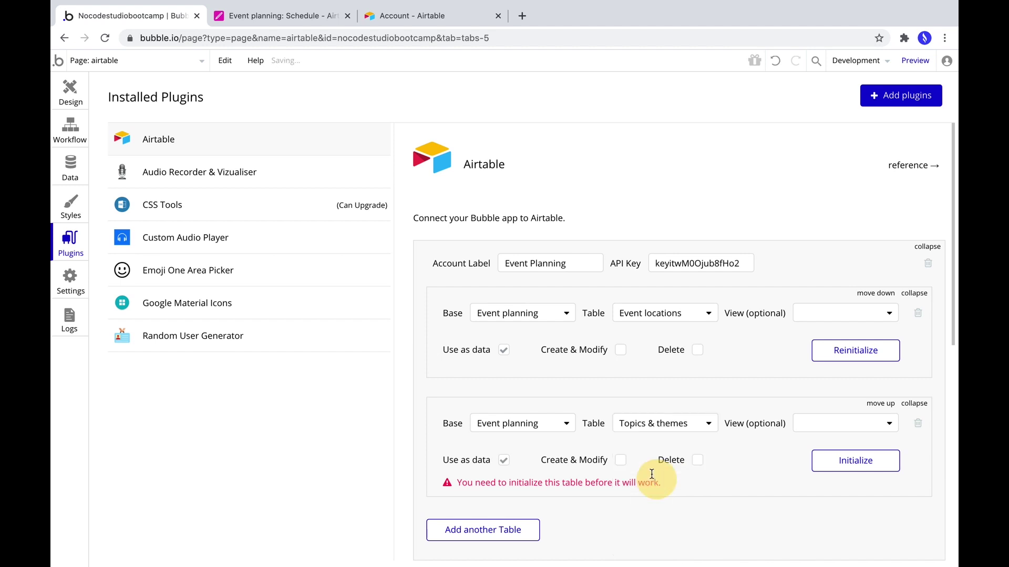
click(871, 461)
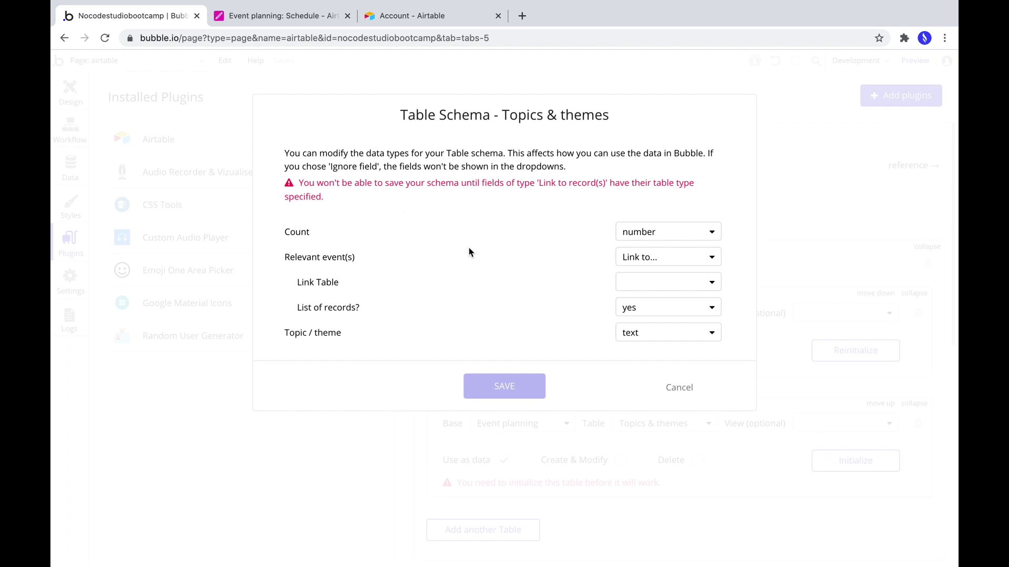
Link the Relevant event(s) field to the Event locations table and save the Topics & themes schema.
click(683, 283)
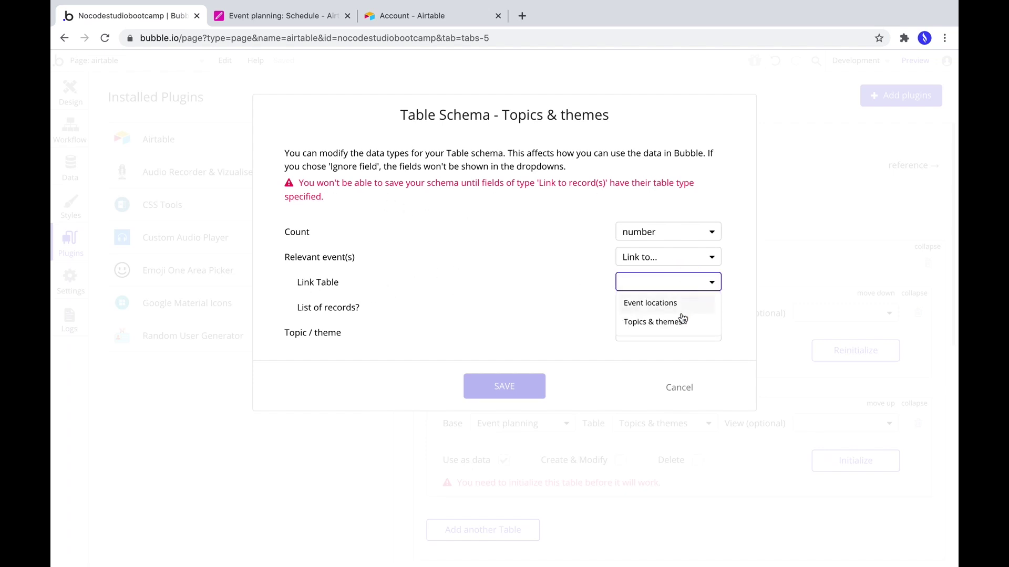
click(647, 306)
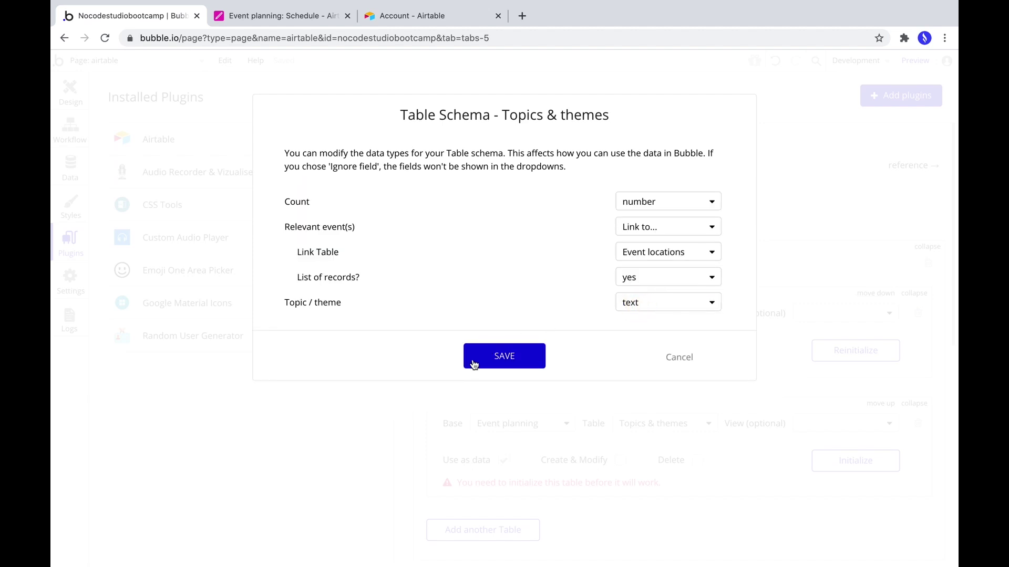
click(475, 363)
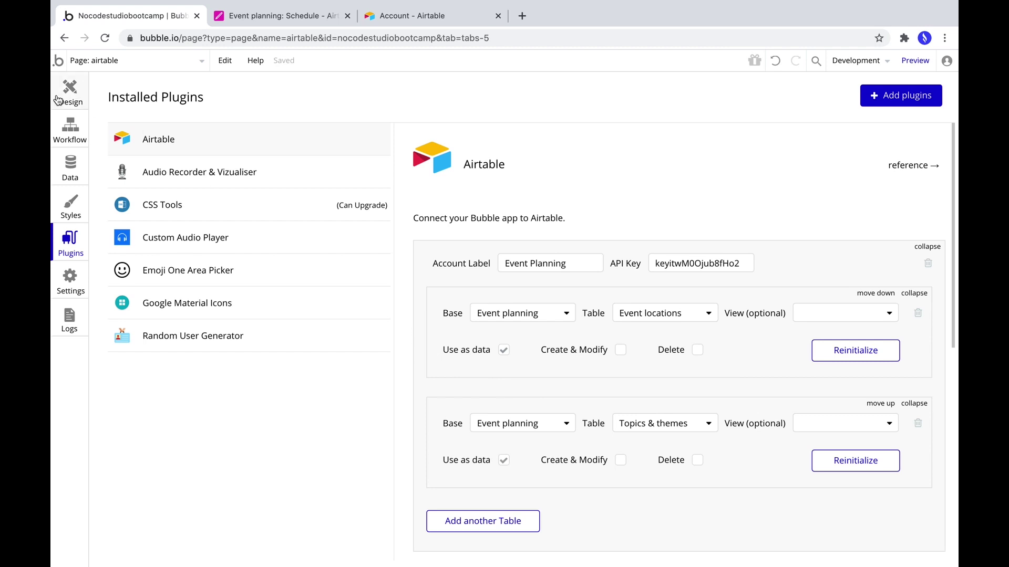
Draw a repeating group about 697 by 561 px on the airtable page in the design view.
click(59, 101)
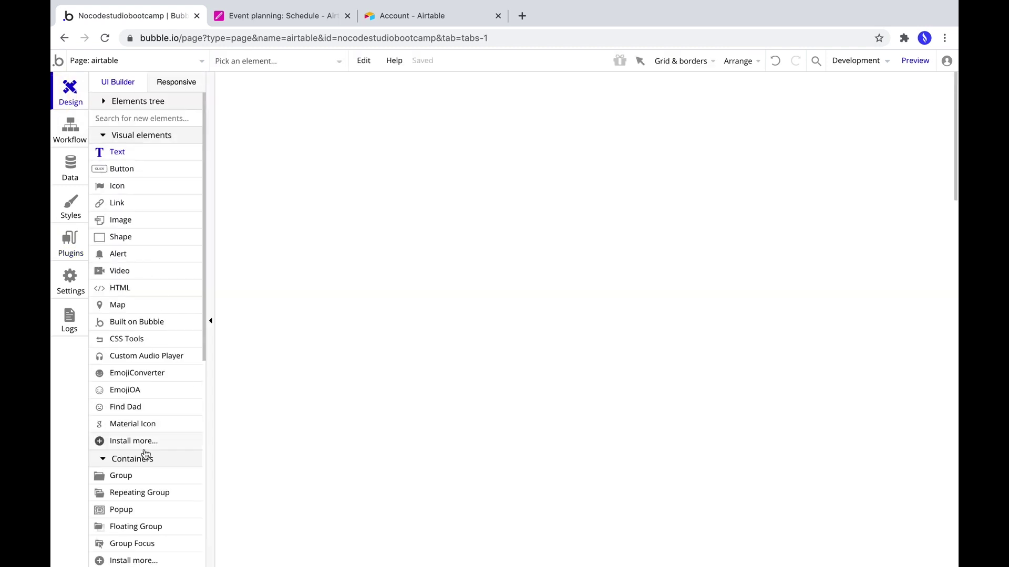
click(146, 492)
drag(347, 103, 786, 457)
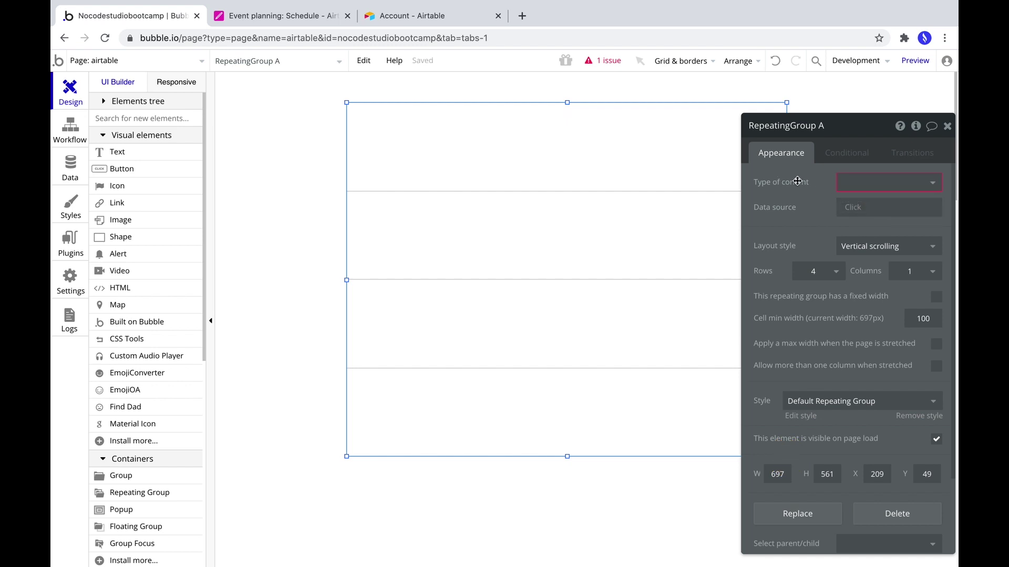
Set the repeating group's data source to the external API Airtable: Event locations and its content type to Event locations.
click(858, 215)
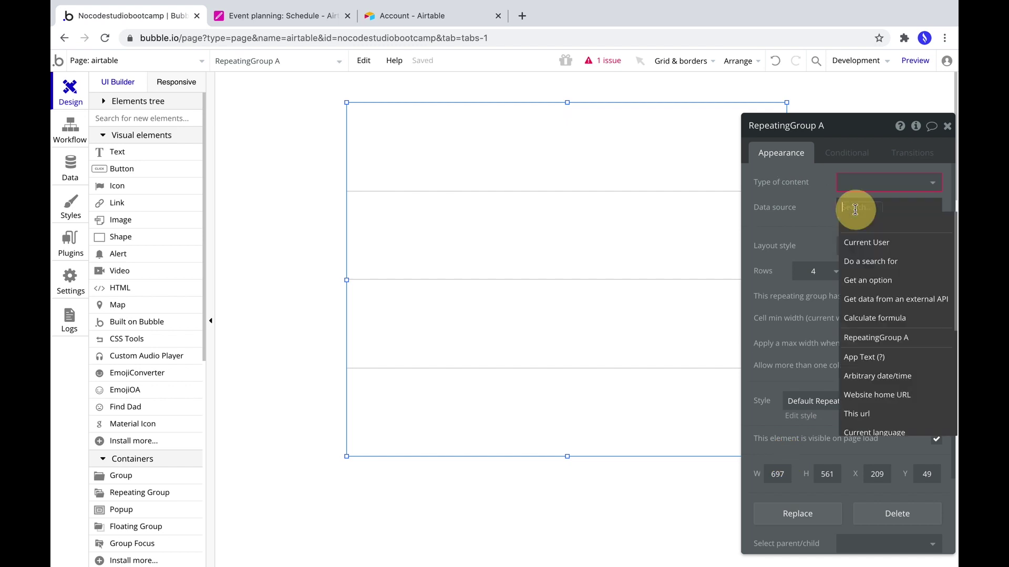
click(900, 305)
click(657, 157)
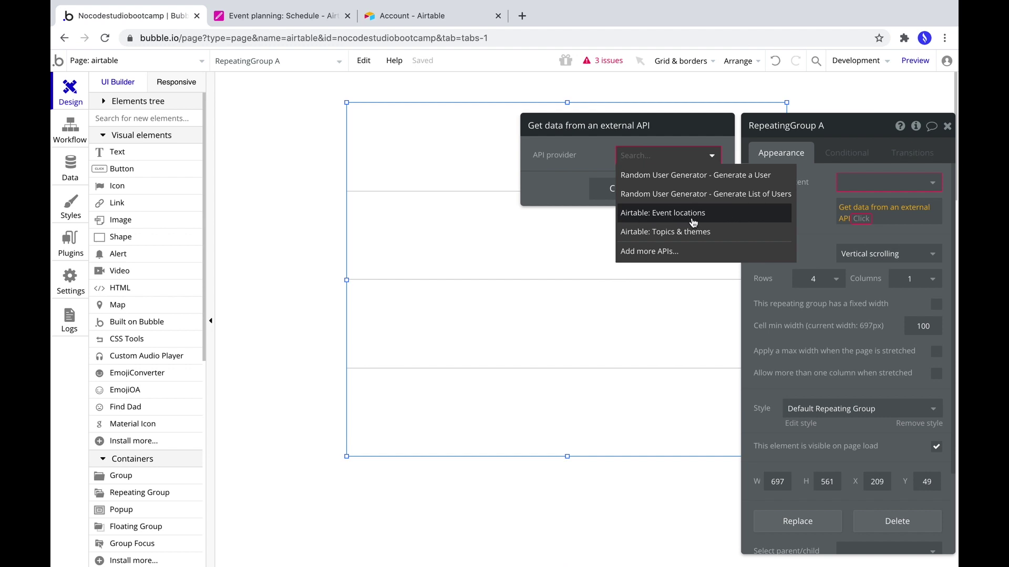
click(665, 216)
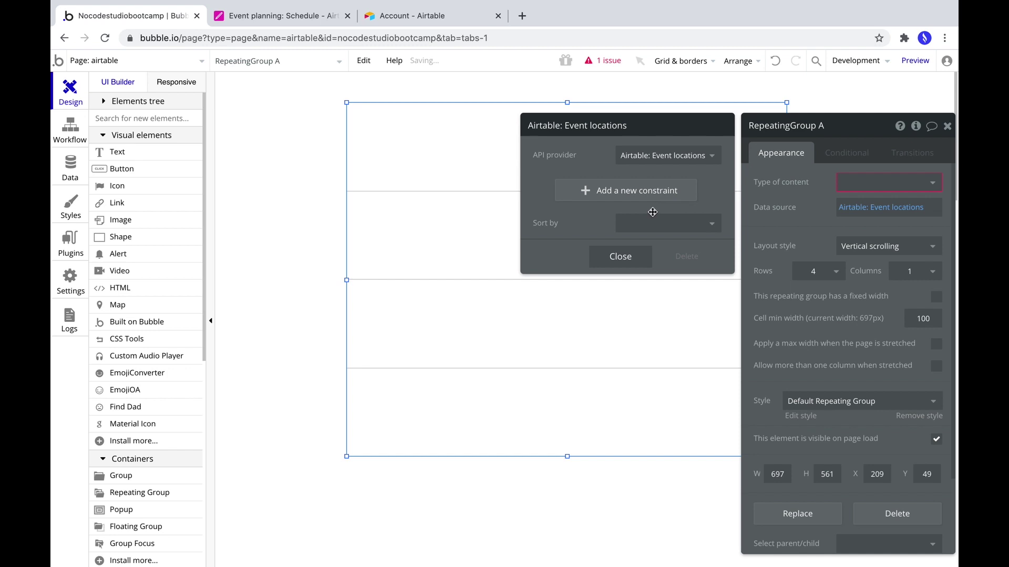
click(630, 258)
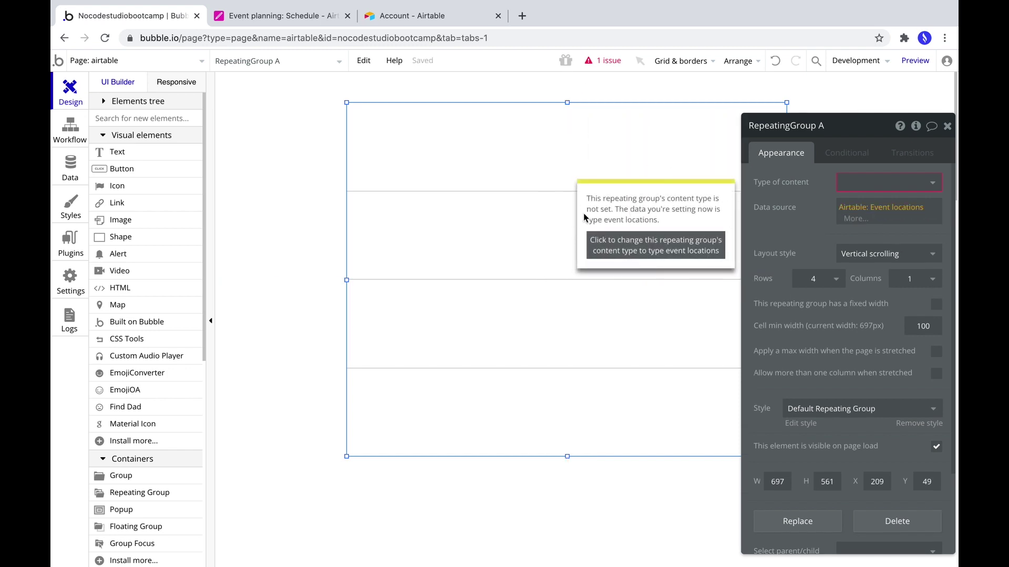
click(649, 249)
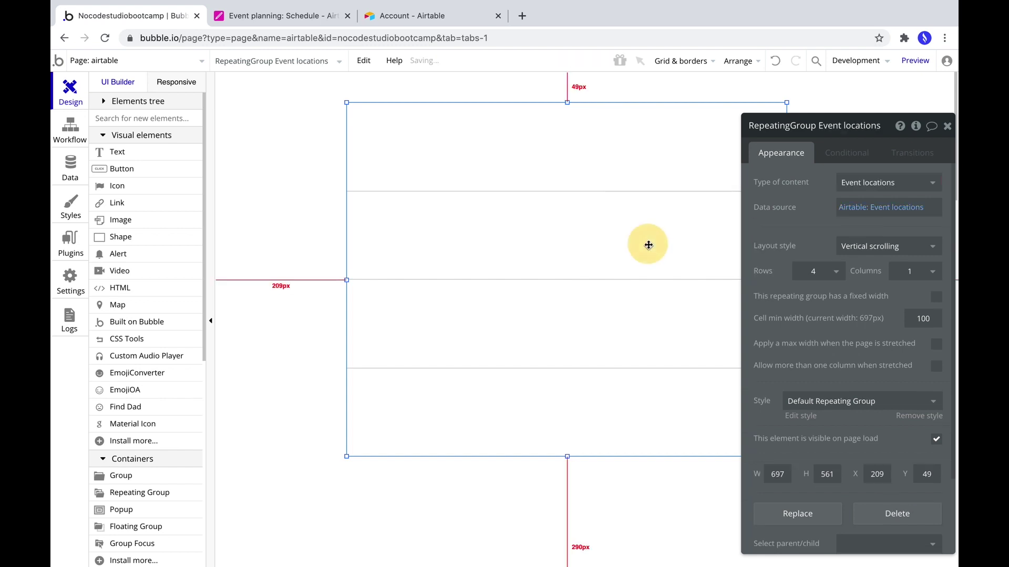
Place a text element about 271 by 36 px in the first cell, showing the current cell's Event locations's Building location.
click(114, 153)
mouse_move(367, 114)
mouse_down()
mouse_move(550, 132)
mouse_move(538, 136)
mouse_up()
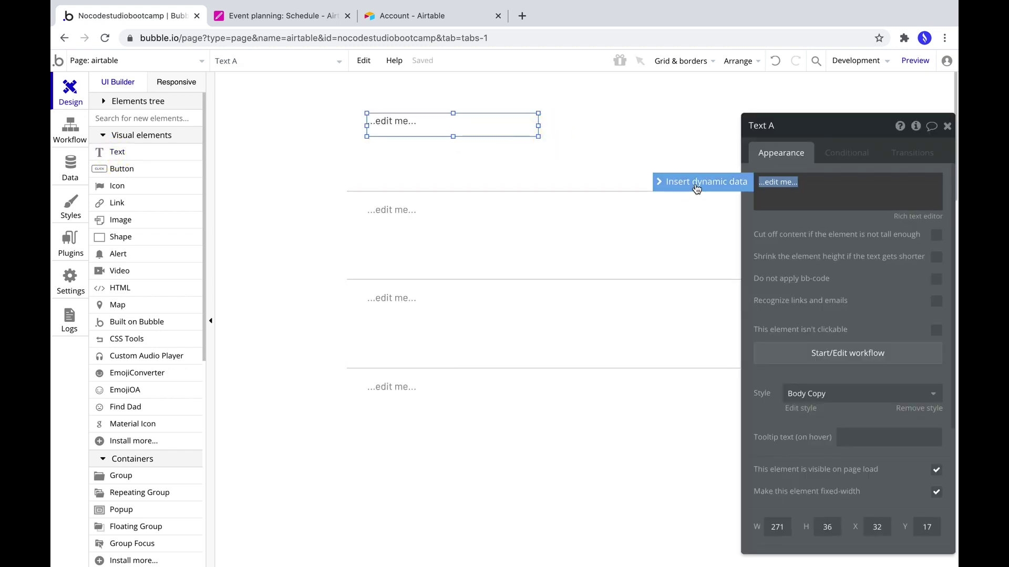
click(696, 182)
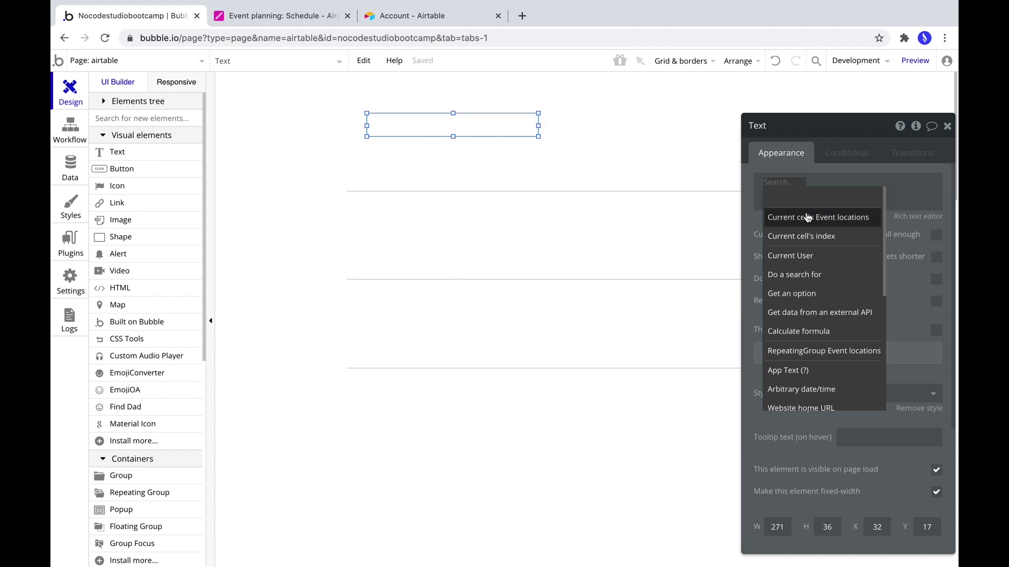
mouse_move(808, 220)
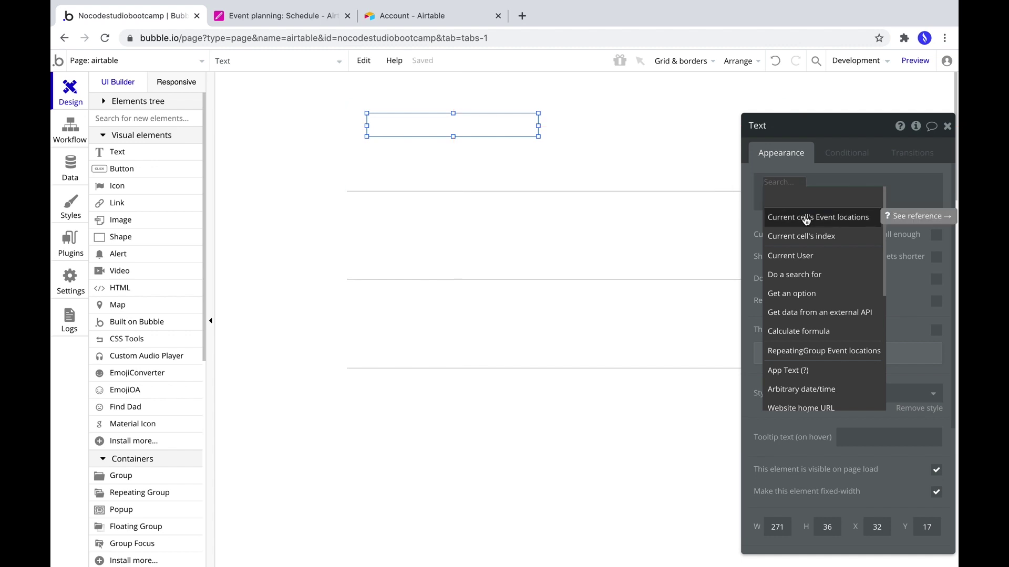
click(806, 221)
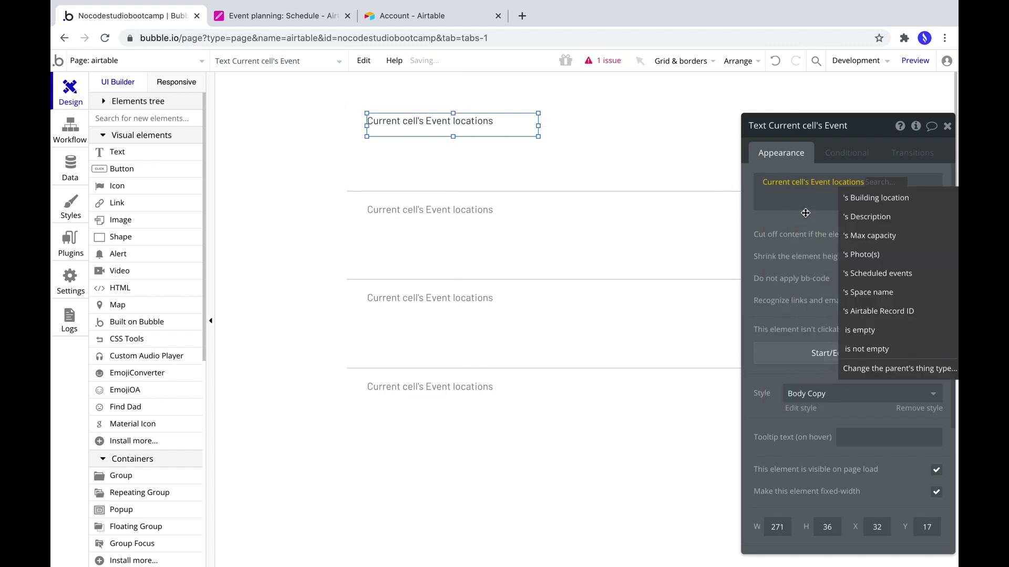
click(898, 208)
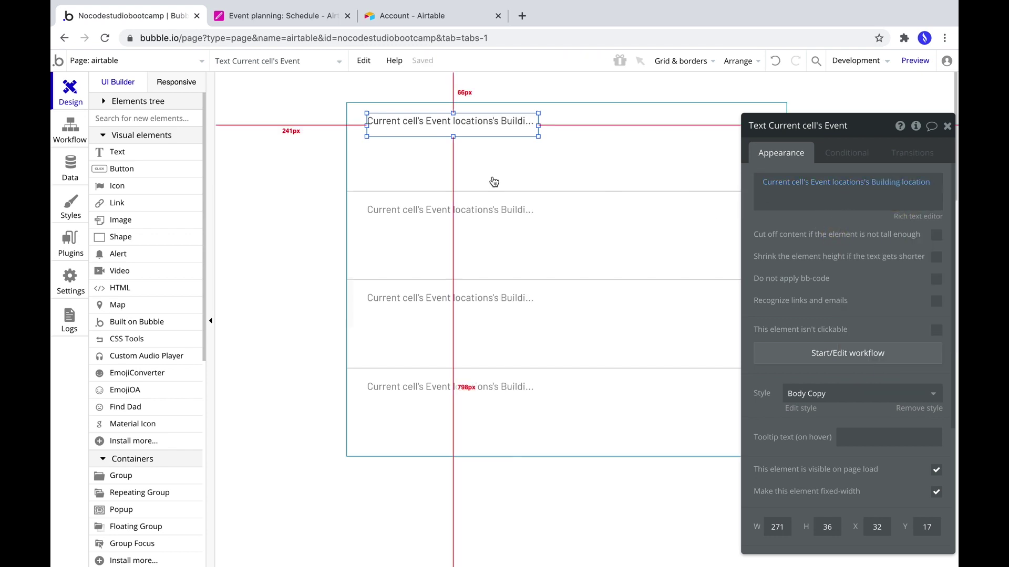
Place a text element about 260 by 34 px below the building location, showing the current cell's Event locations's Description.
click(116, 152)
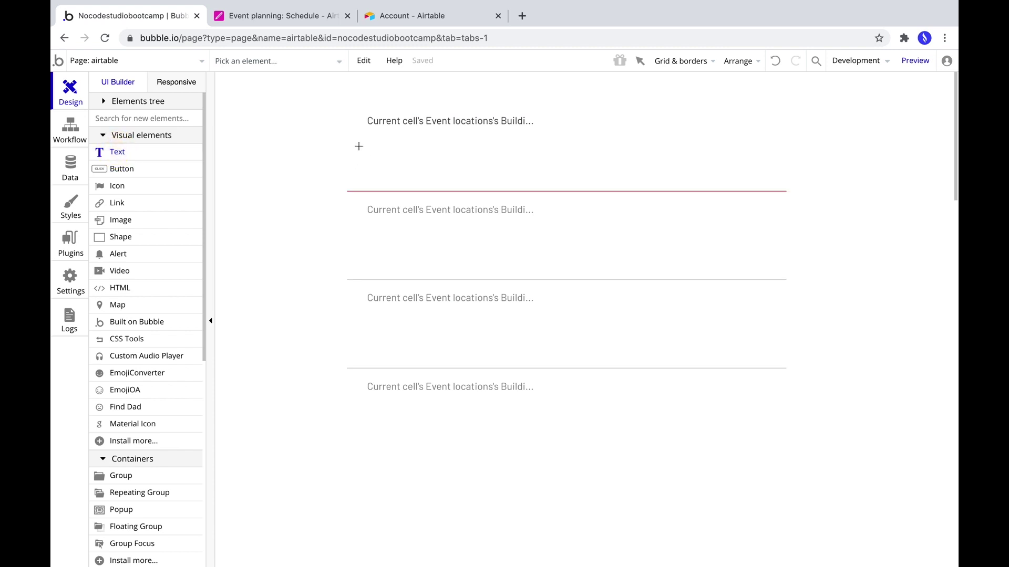
drag(358, 146, 529, 165)
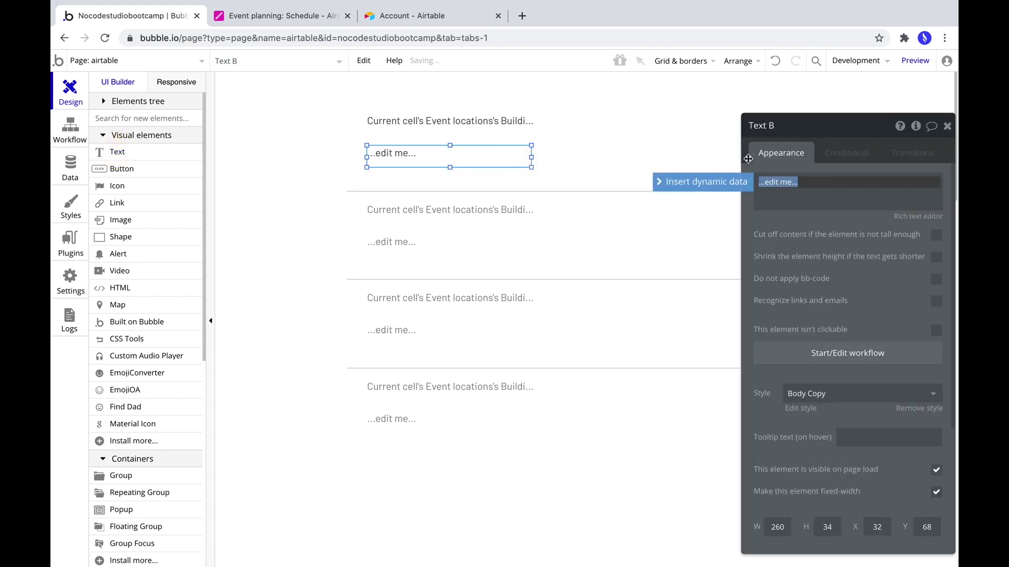
click(702, 182)
click(822, 216)
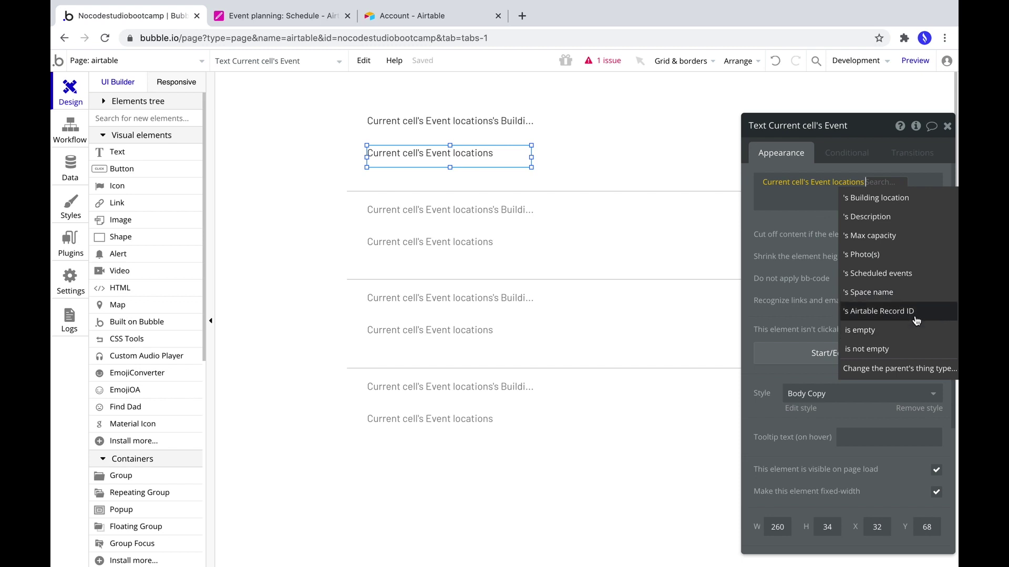
click(864, 217)
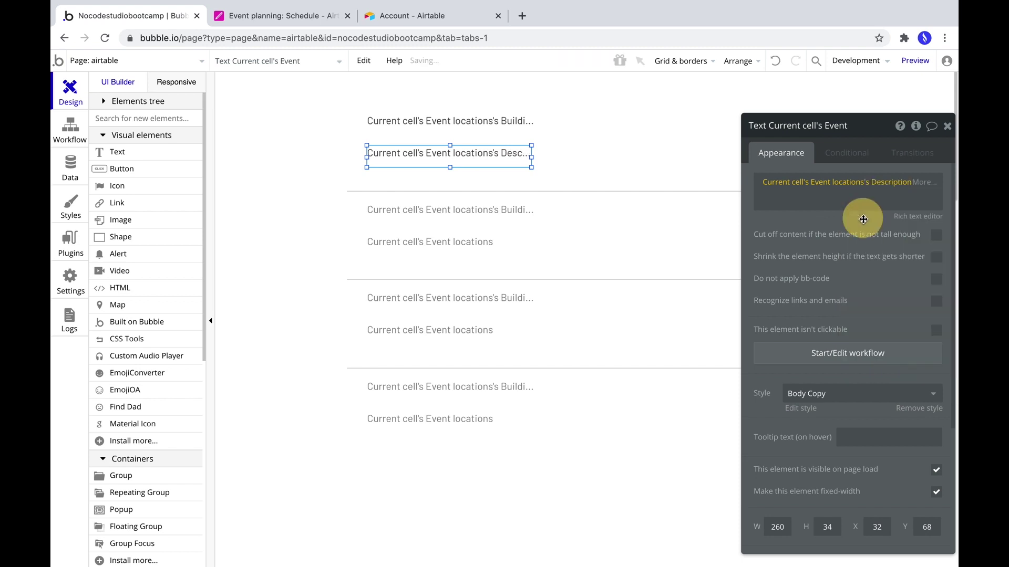
Place an image beside the cell's texts, bind it to the current cell's Event locations's Photo(s), and reduce its height slightly.
click(140, 230)
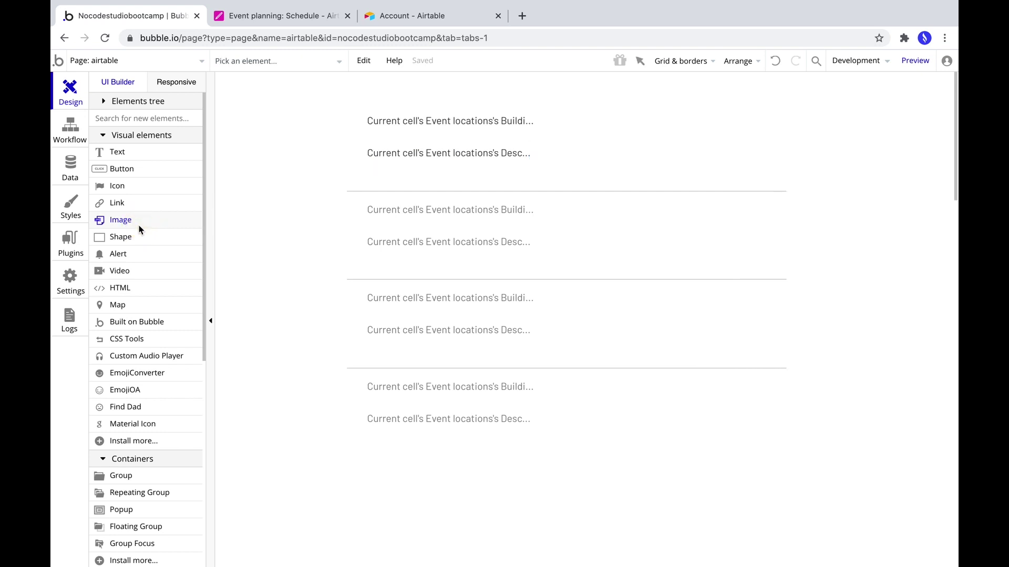
drag(562, 115, 623, 175)
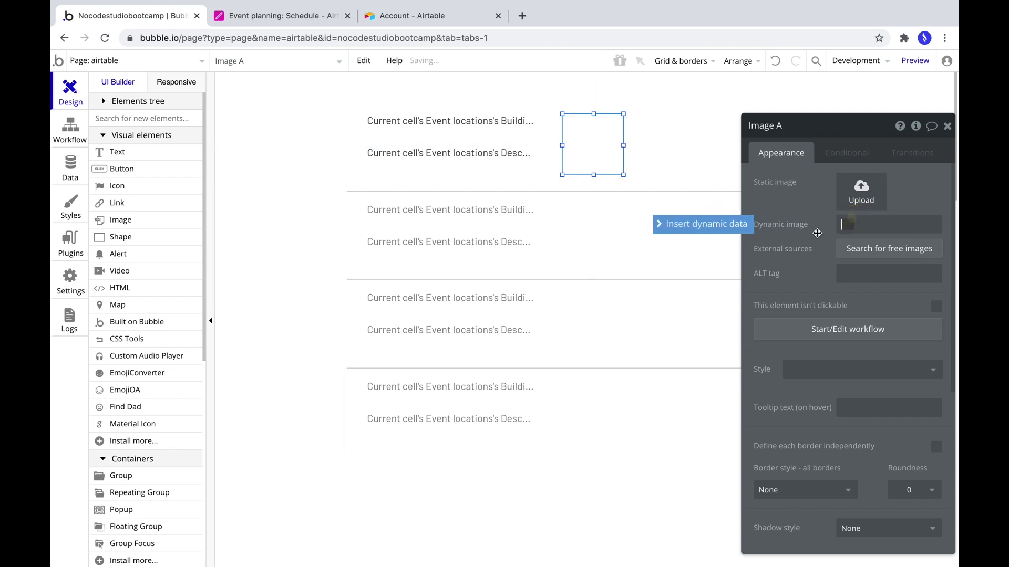
click(716, 223)
click(855, 258)
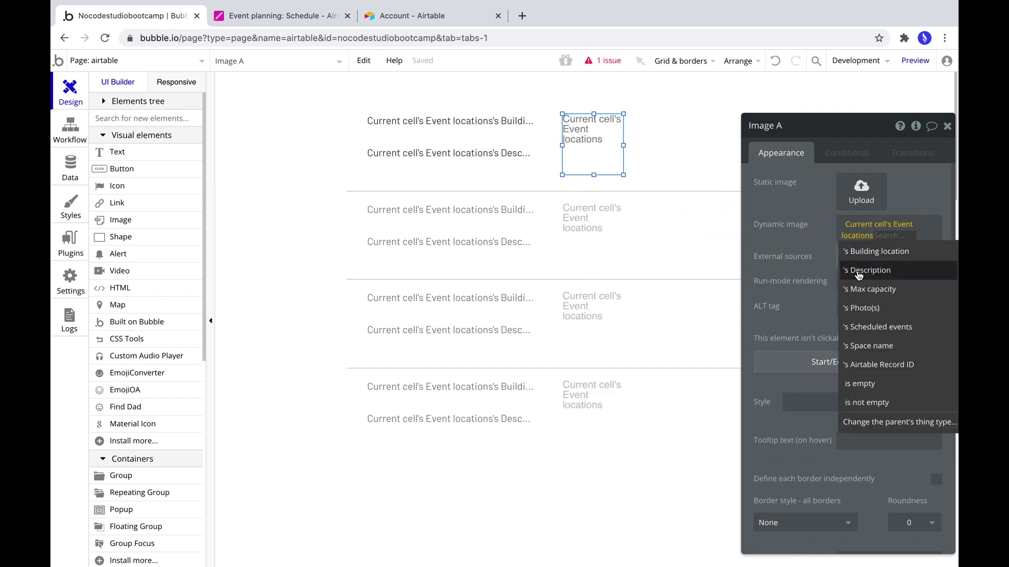
click(885, 309)
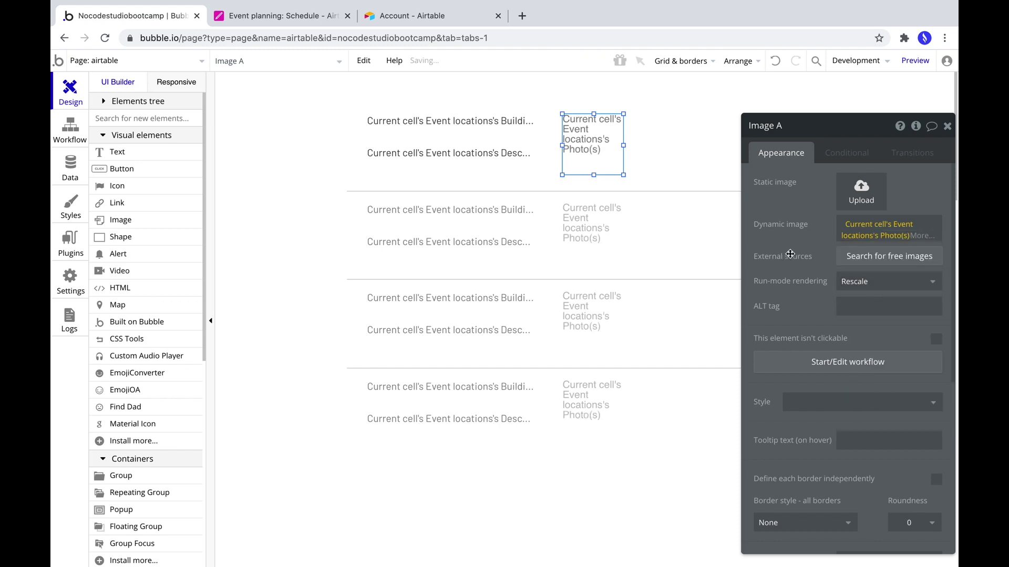
drag(593, 174, 595, 167)
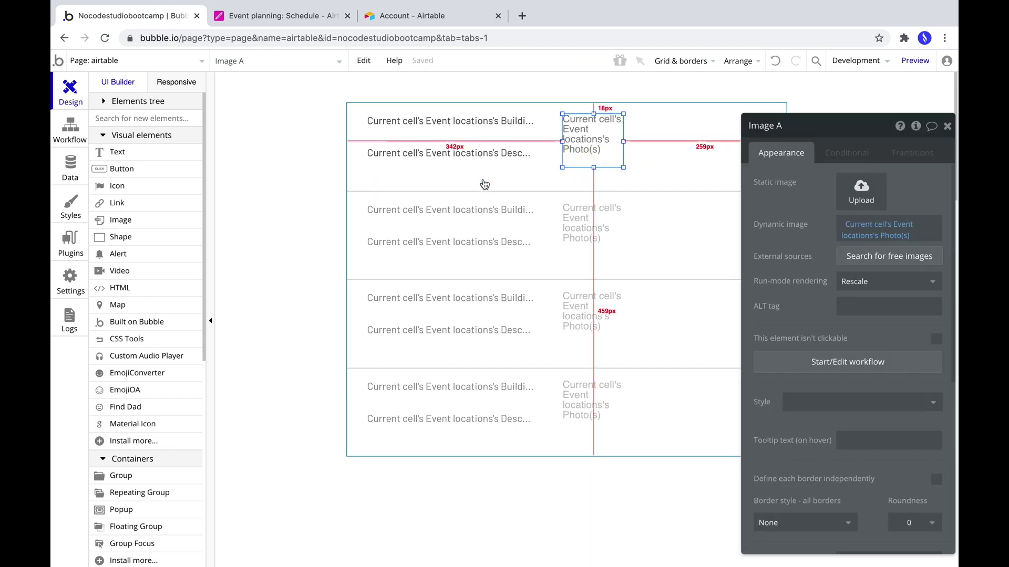
Preview the airtable page and look through the event locations in the repeating group.
click(914, 61)
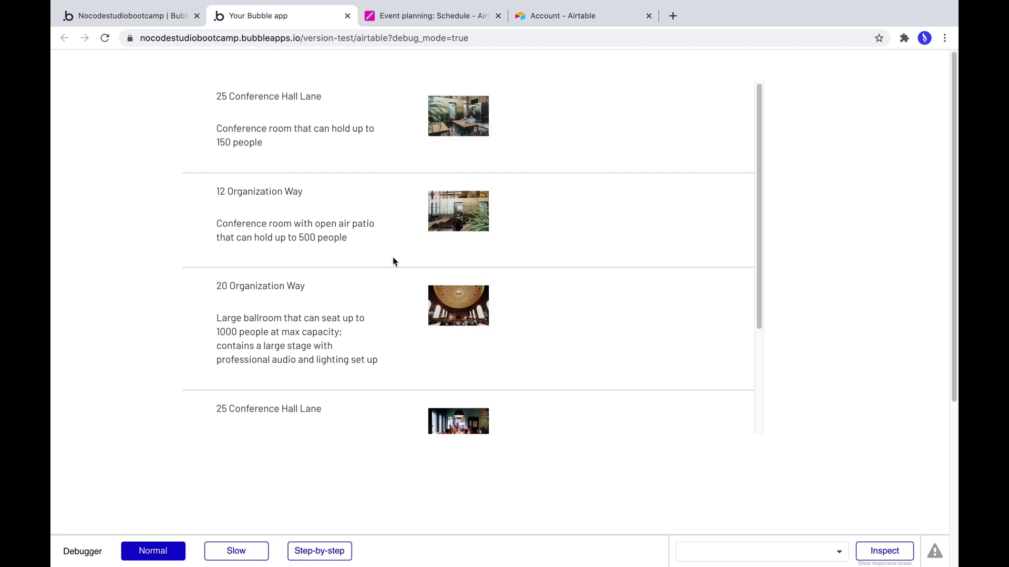
scroll(394, 261, down, 8)
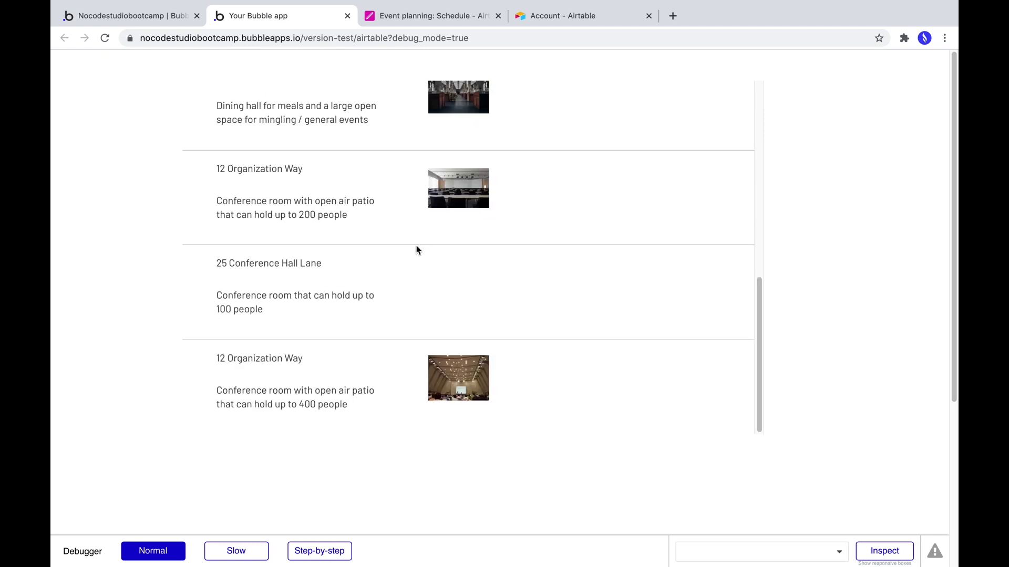
scroll(423, 231, down, 5)
scroll(428, 248, up, 5)
scroll(427, 251, up, 10)
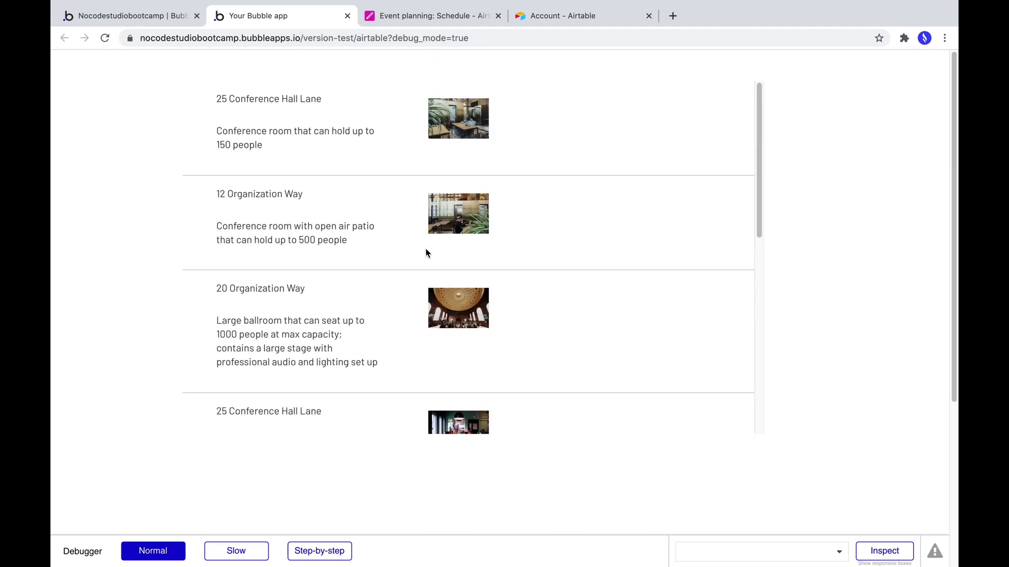
Look at the Event planning base in Airtable and return to the Bubble editor.
click(423, 16)
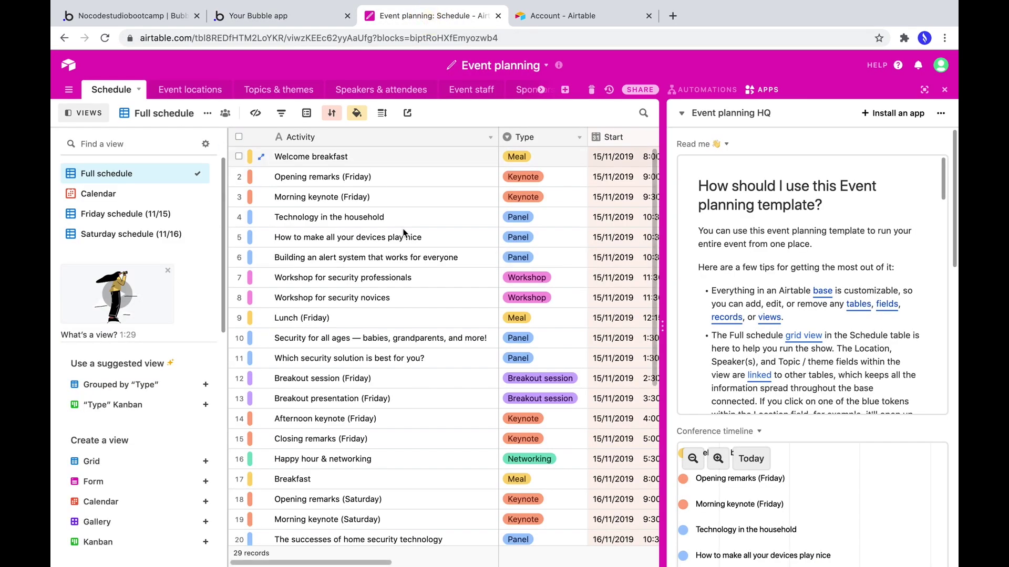
click(264, 24)
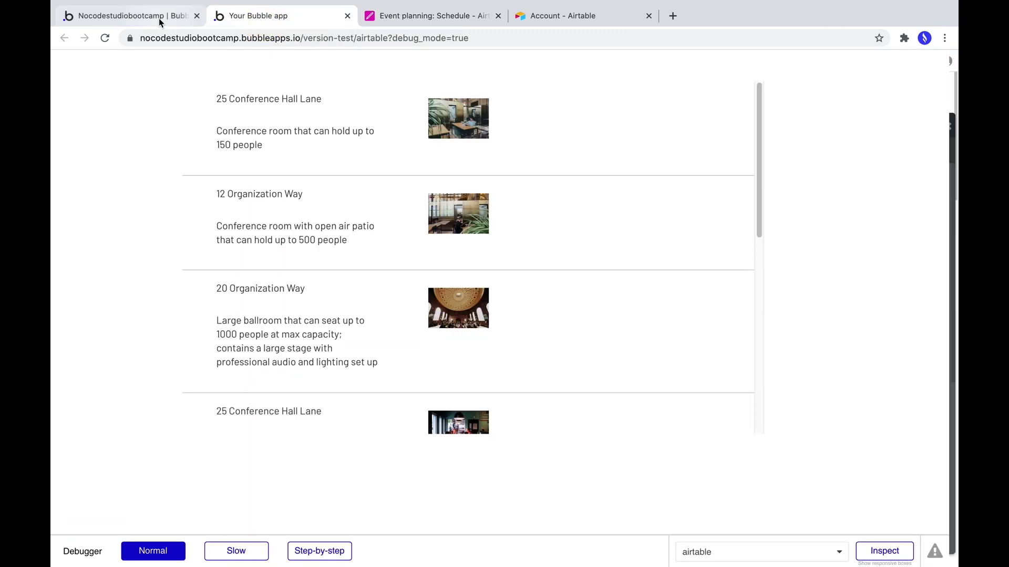
click(158, 17)
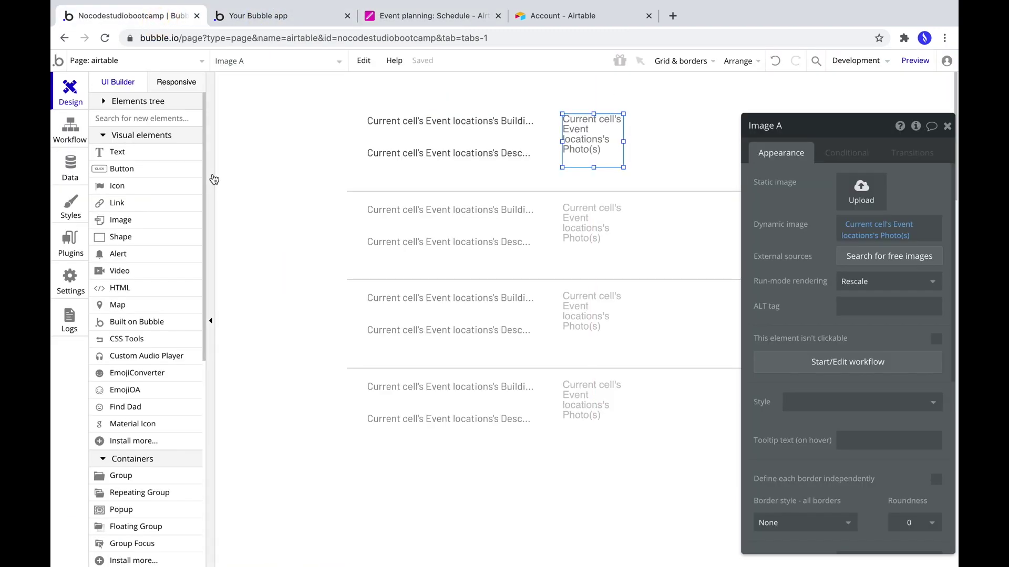
Place a button 42 px high beside the cell's image, label it Speichern, and widen it to 123 px.
click(153, 169)
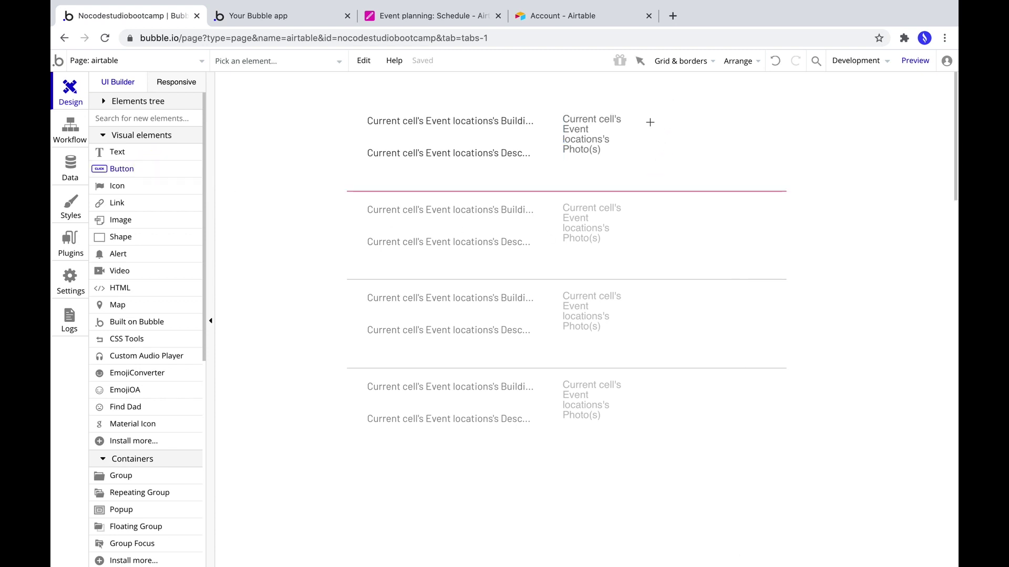
drag(658, 115, 685, 147)
double_click(828, 412)
text(42)
triple_click(841, 182)
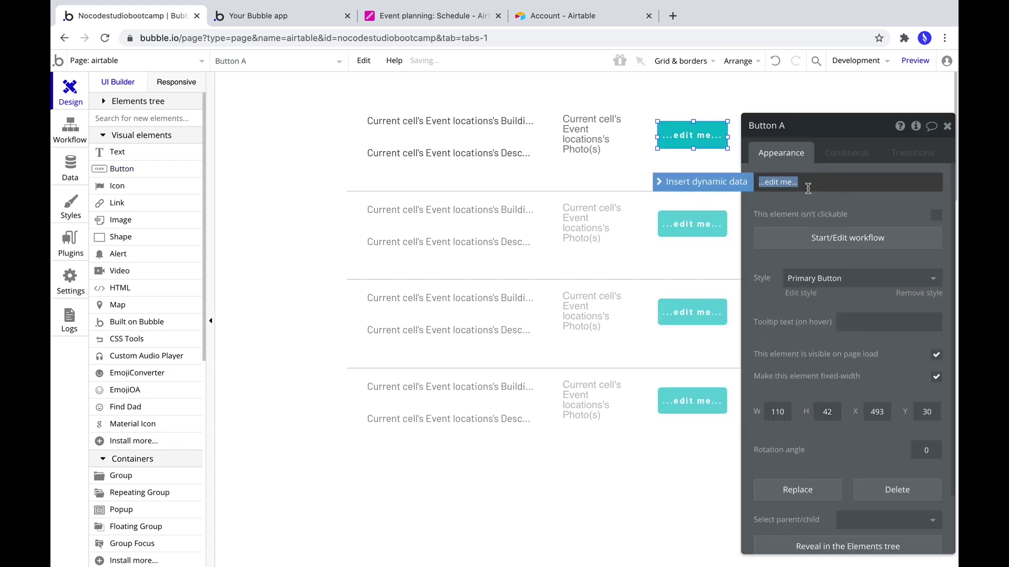
text(Speichern)
drag(726, 138, 734, 137)
Start a workflow for the Speichern button with a Create a new thing action.
click(835, 238)
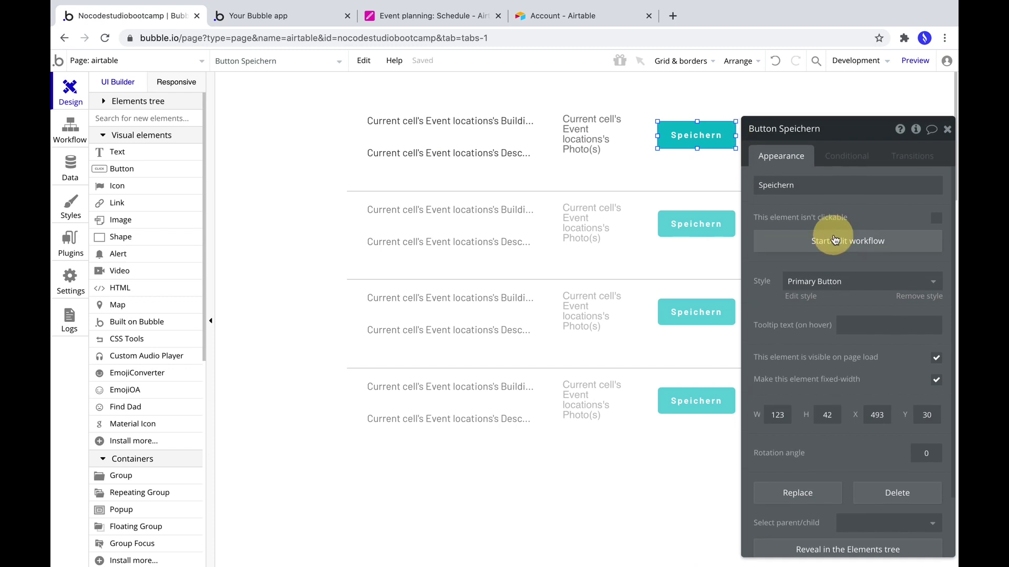
click(836, 241)
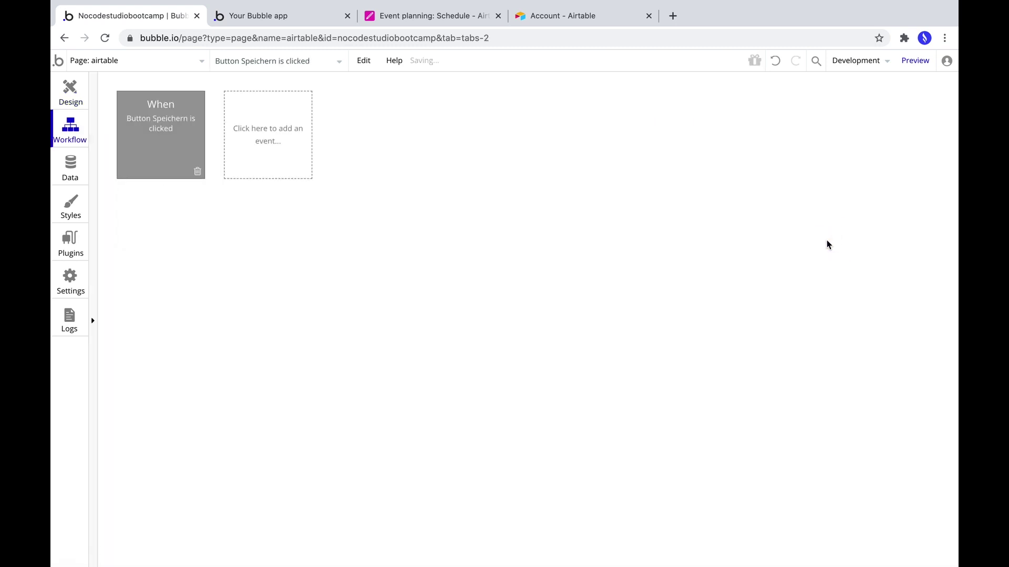
click(225, 217)
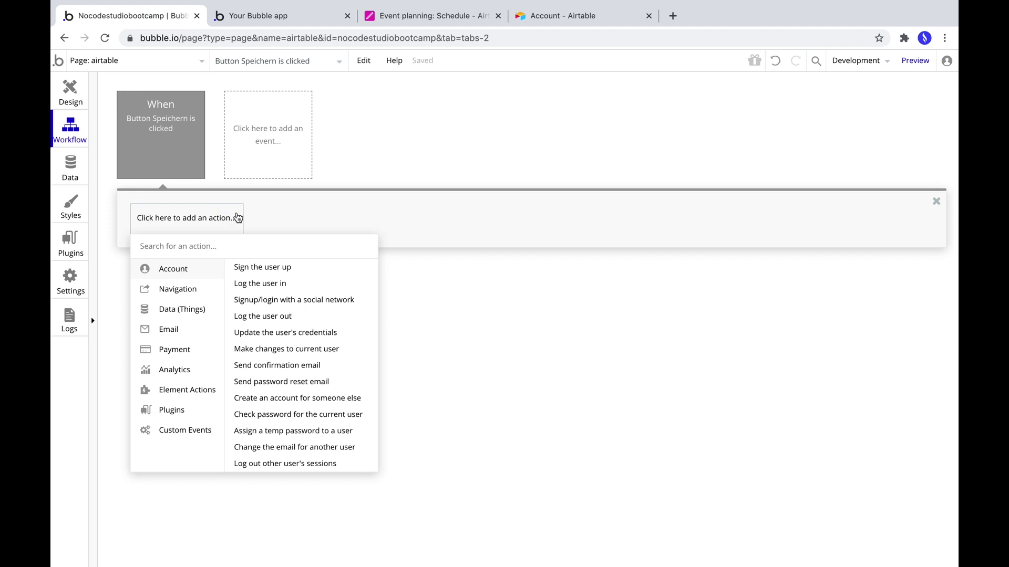
mouse_move(184, 310)
click(256, 270)
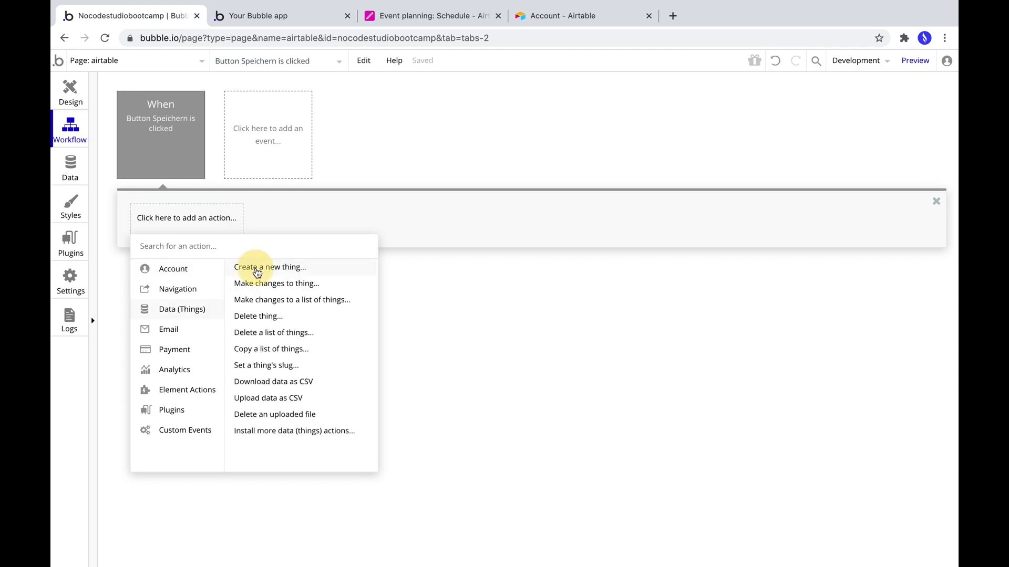
Set the action's thing type to a new data type named Event Location.
click(909, 159)
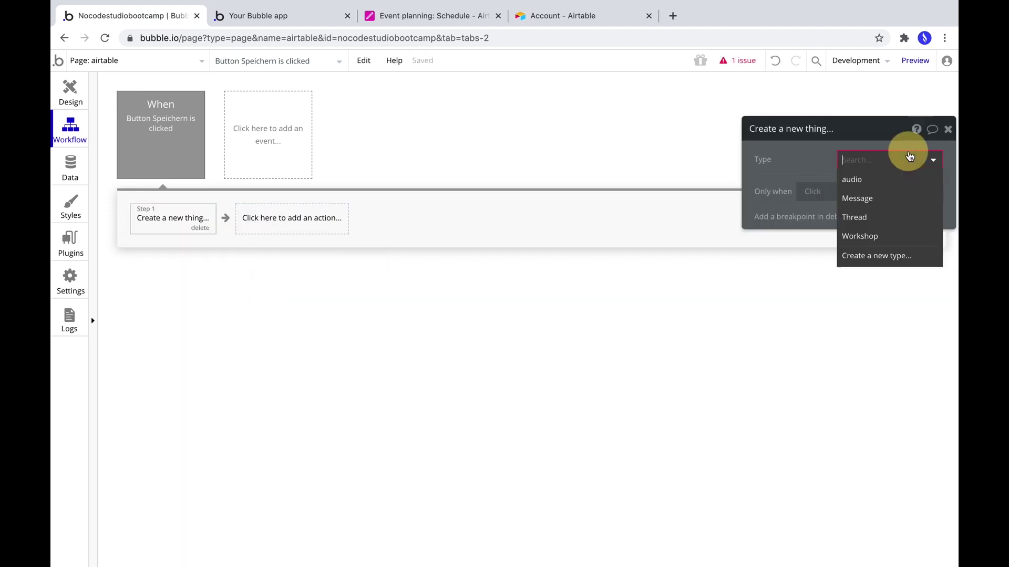
click(865, 264)
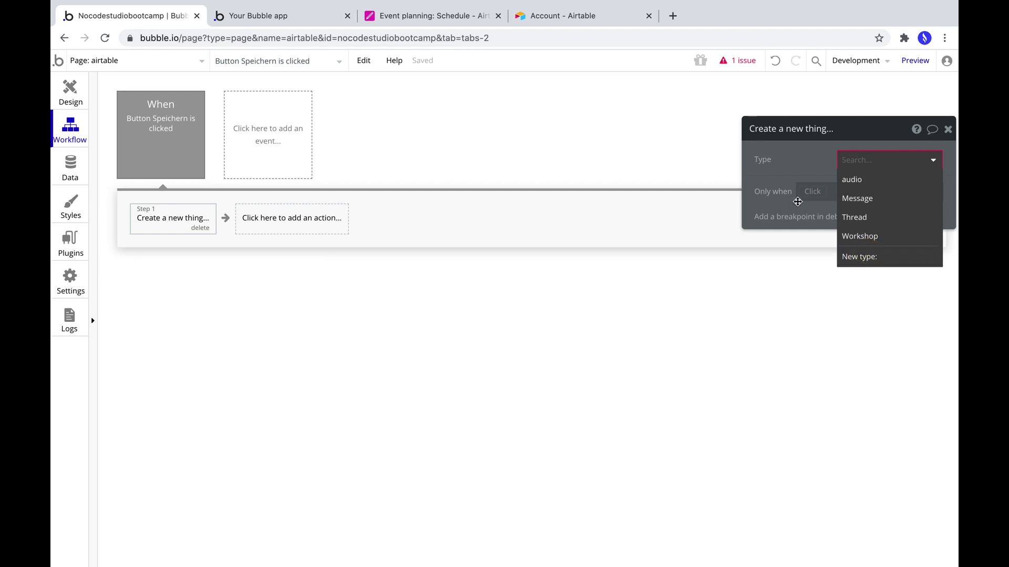
text(Event Location)
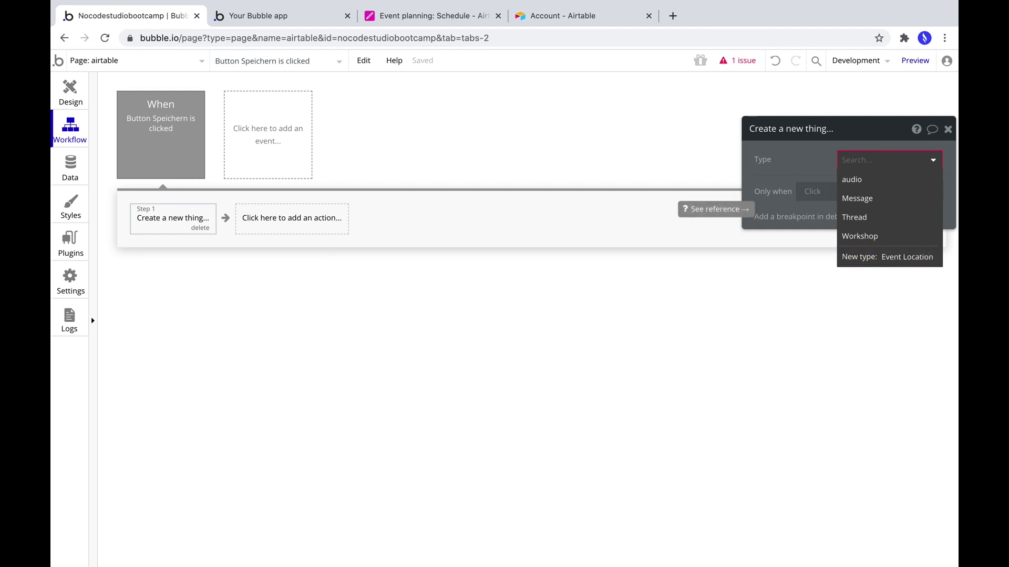
key(Return)
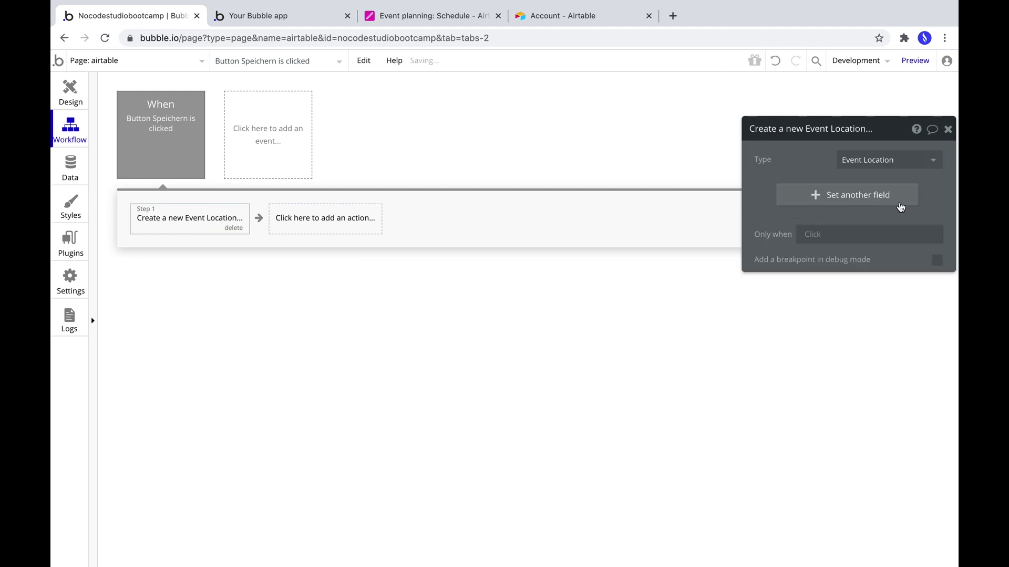
Add a new text field named Location to the Create a new Event Location action.
click(856, 194)
click(769, 188)
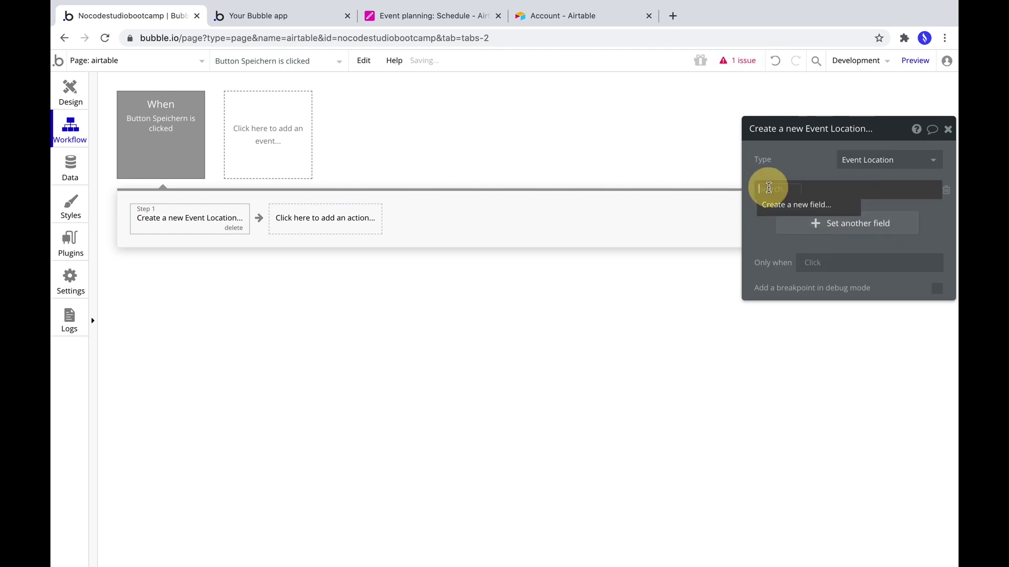
click(781, 203)
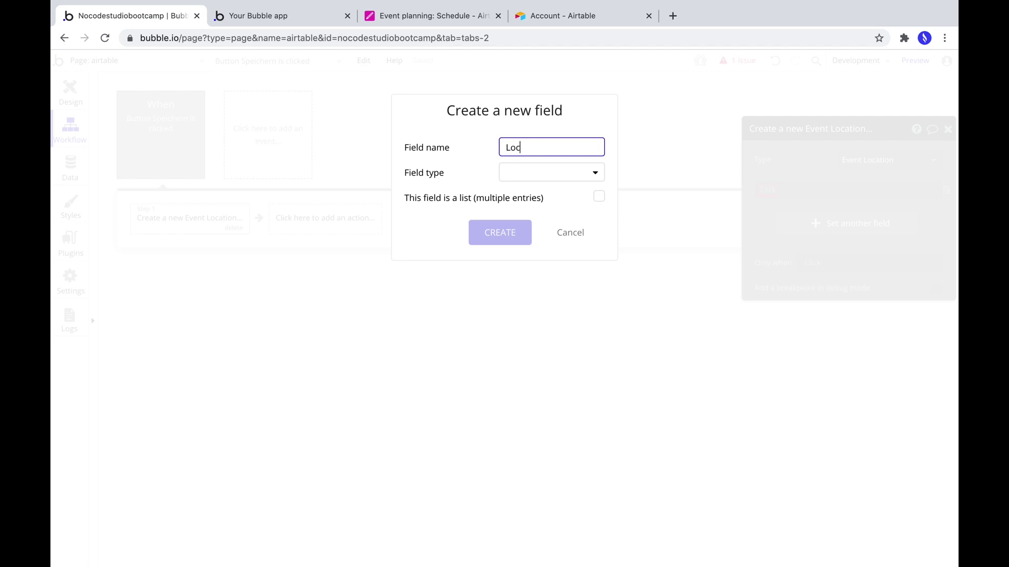
click(545, 174)
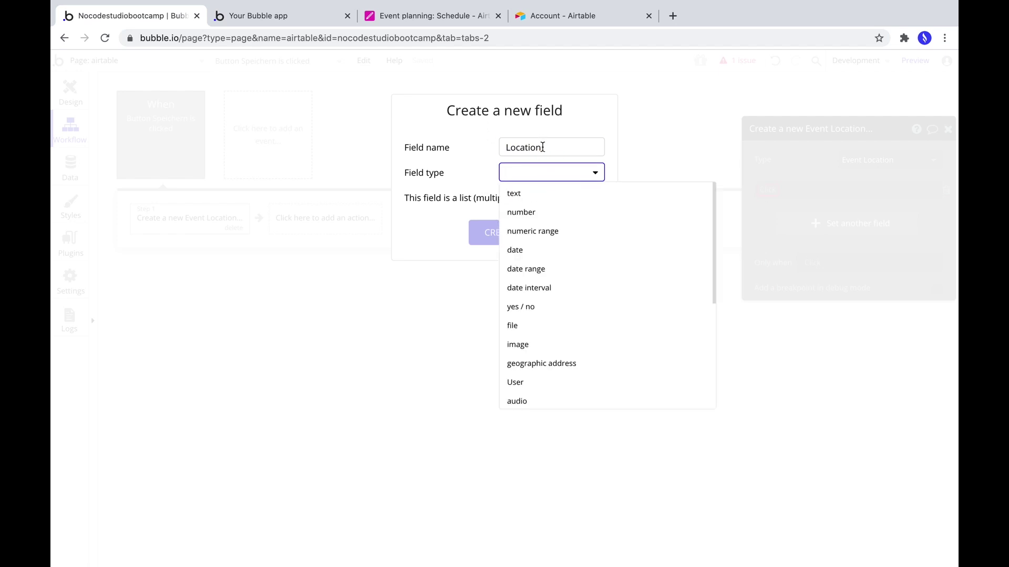
click(541, 144)
click(539, 173)
click(547, 198)
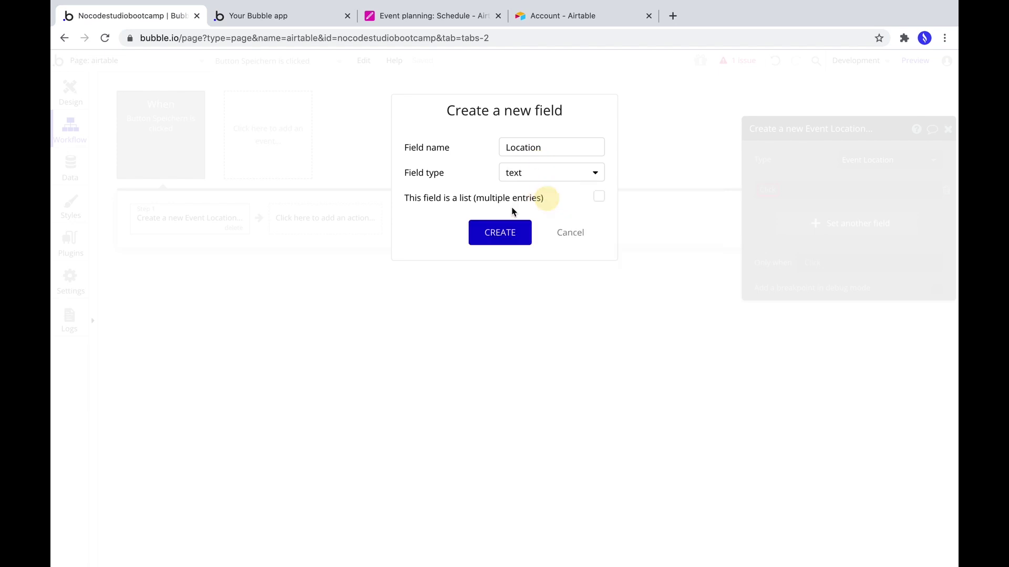
click(486, 231)
Set the Location field to the current cell's Event locations's Building location.
click(809, 189)
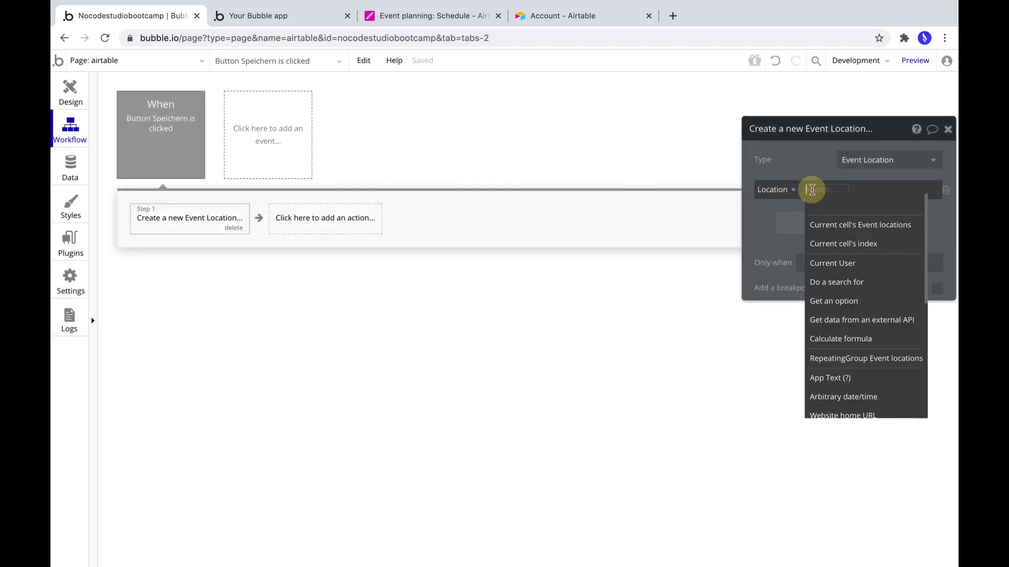
click(783, 224)
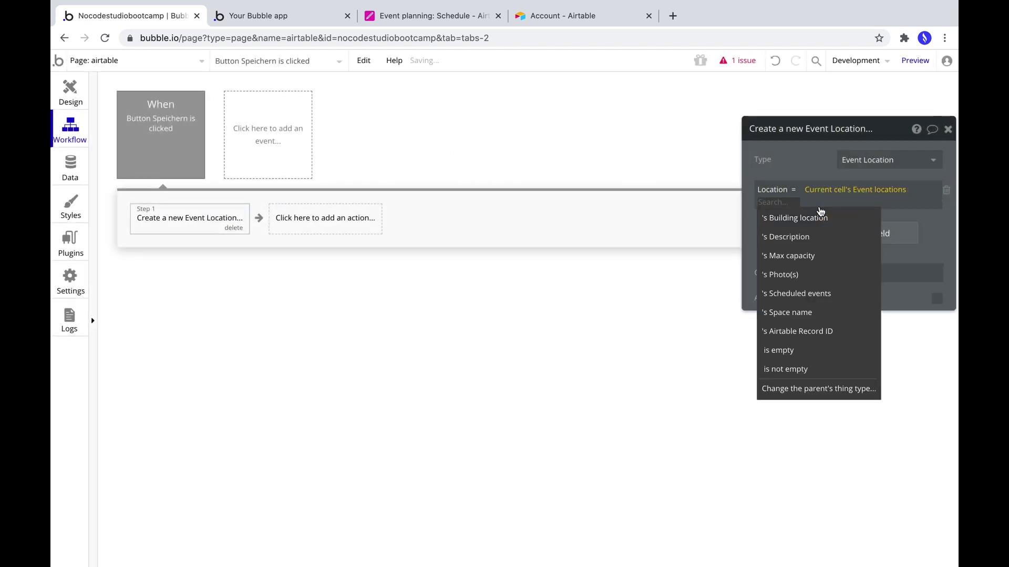
click(813, 219)
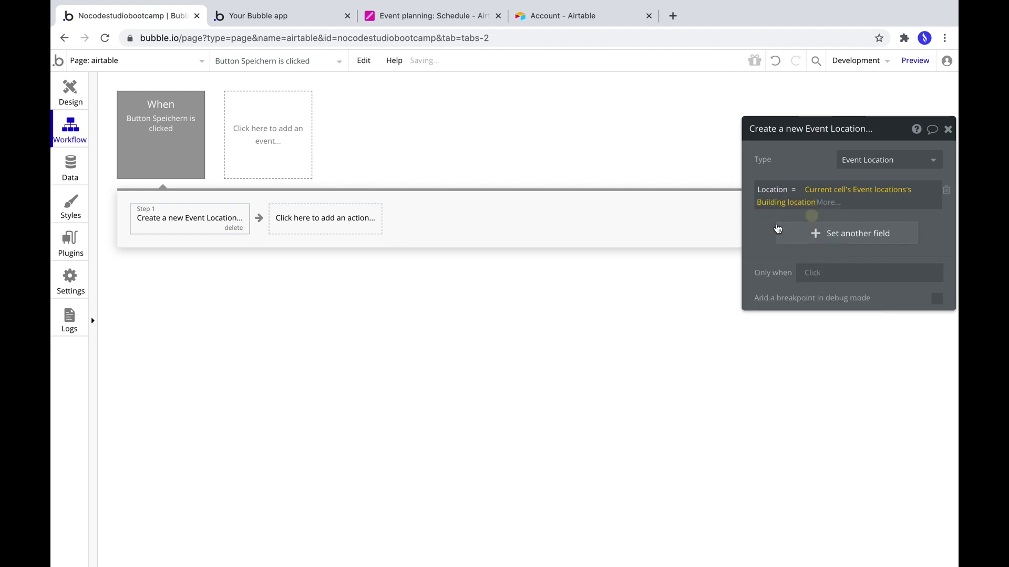
Add a new text field named Description to the Create a new Event Location action.
click(808, 231)
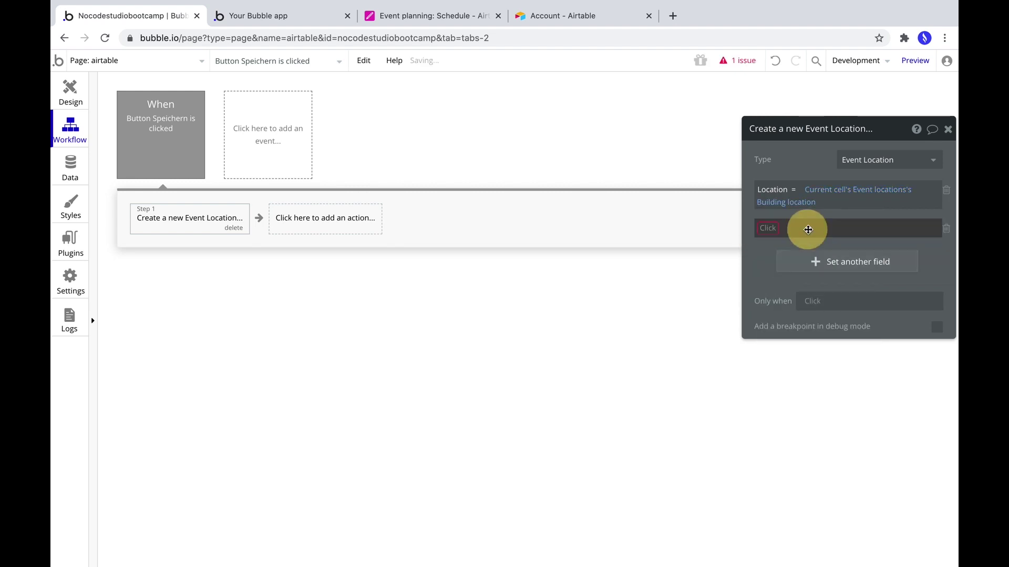
click(765, 227)
click(772, 260)
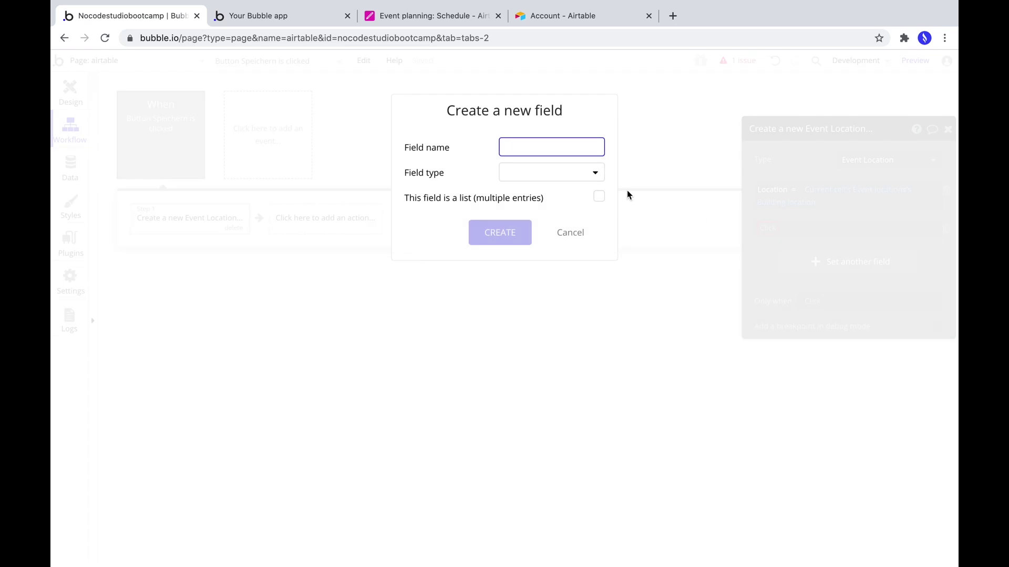
text(Description)
click(587, 175)
click(556, 193)
click(500, 232)
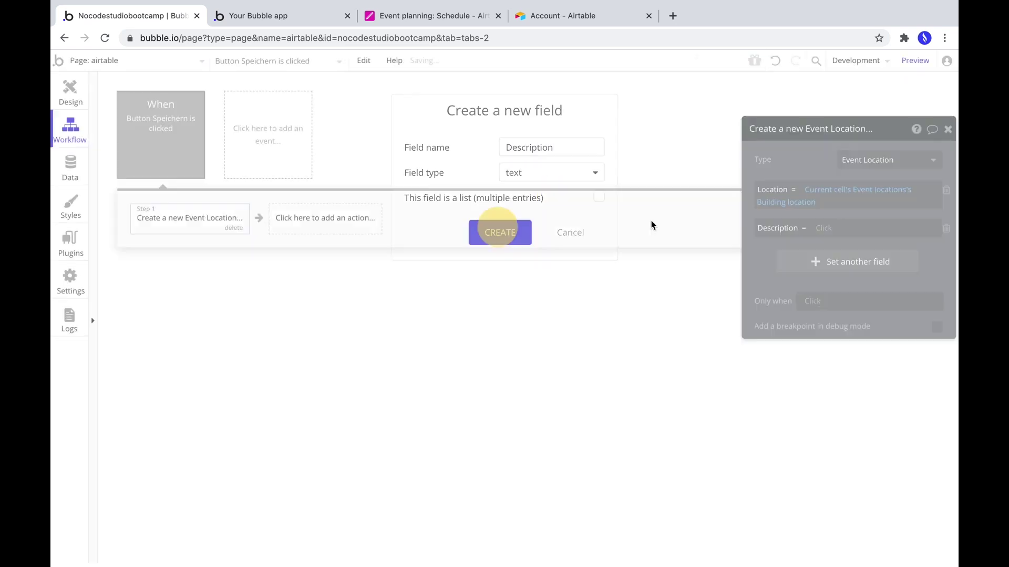
Set the Description field to the current cell's Event locations's Description.
click(818, 231)
click(829, 256)
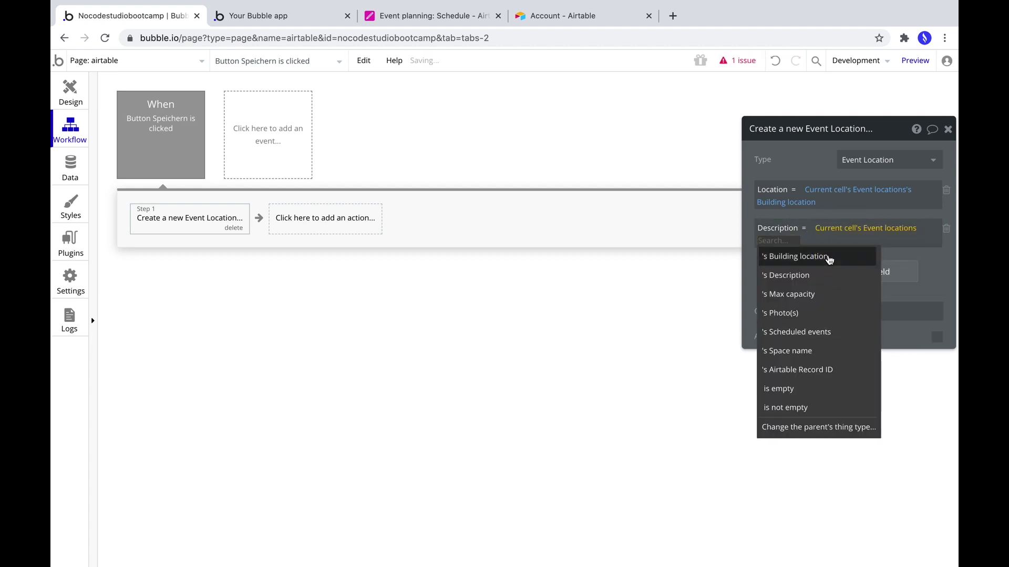
click(822, 275)
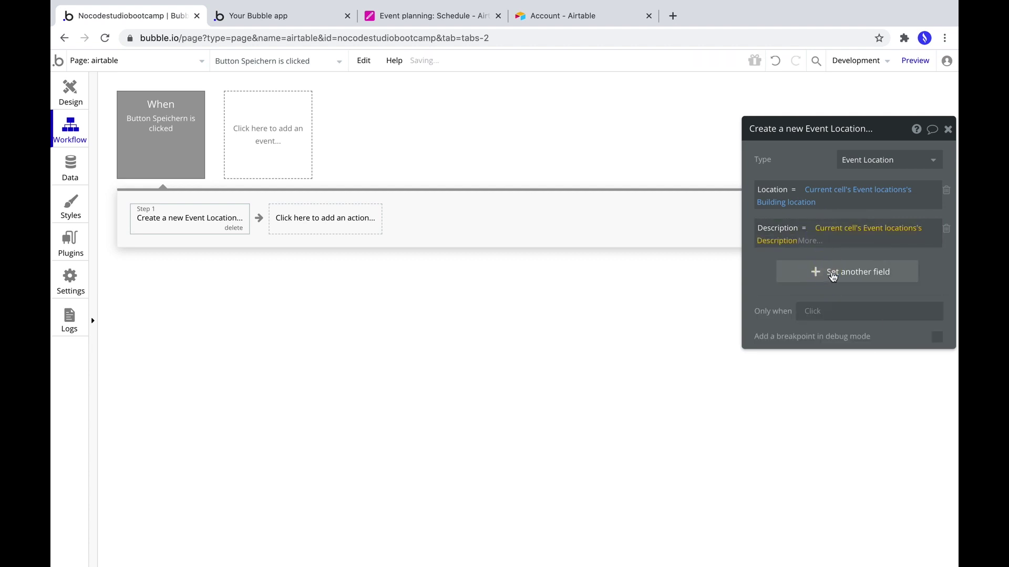
Add a new field named Image of type image to the Create a new Event Location action.
click(828, 271)
click(771, 272)
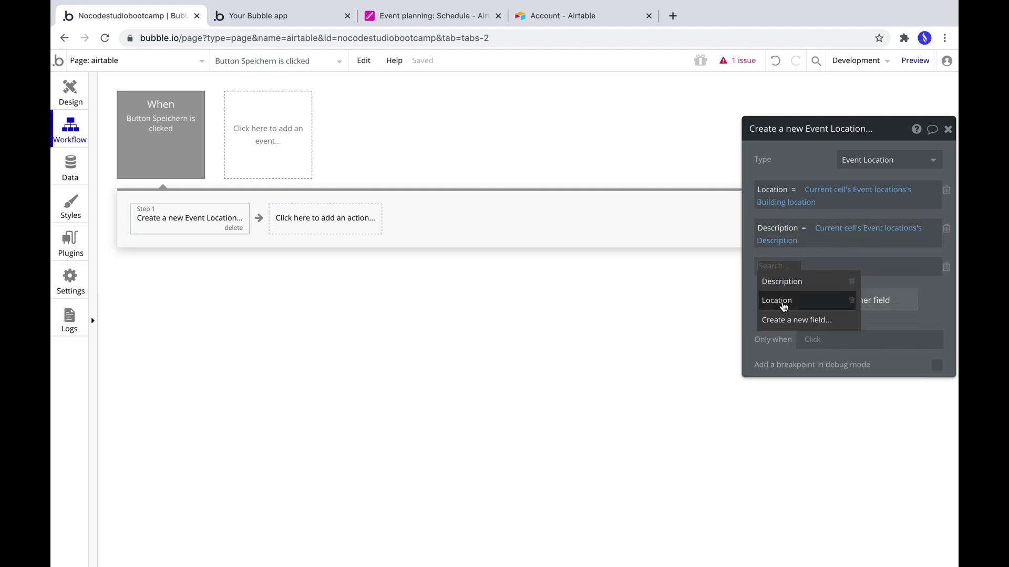
click(786, 319)
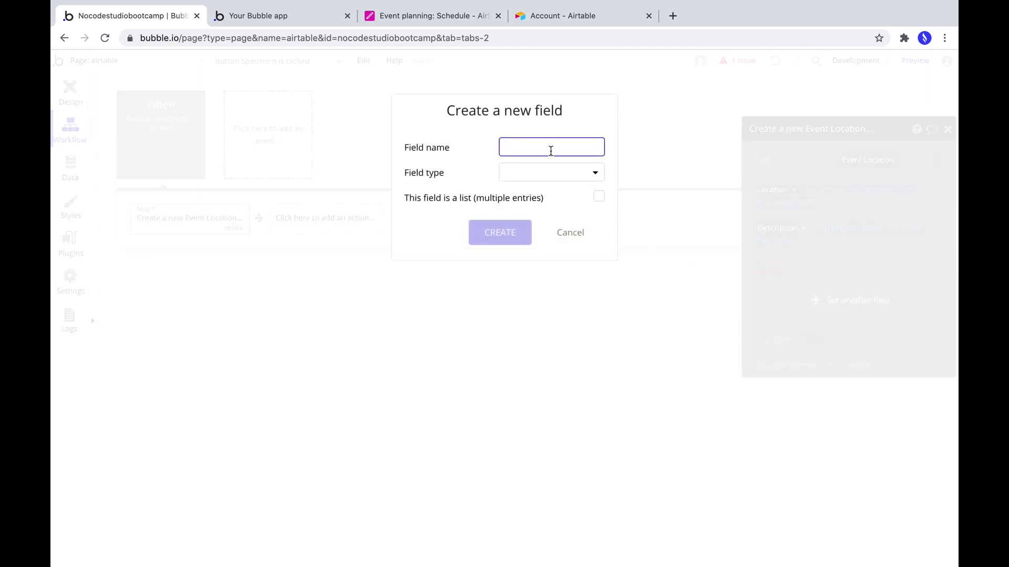
text(Image)
click(542, 170)
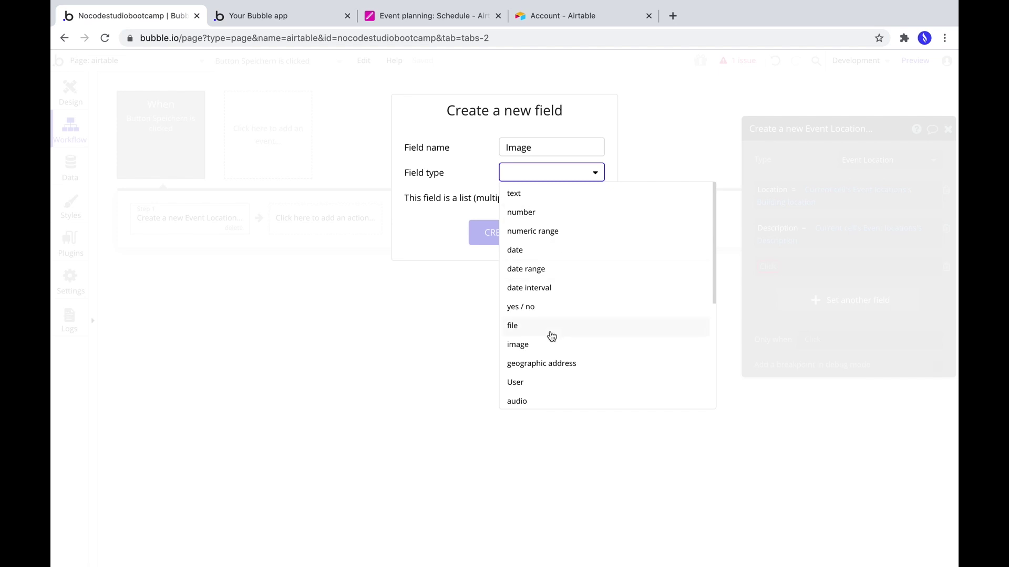
click(545, 345)
click(499, 231)
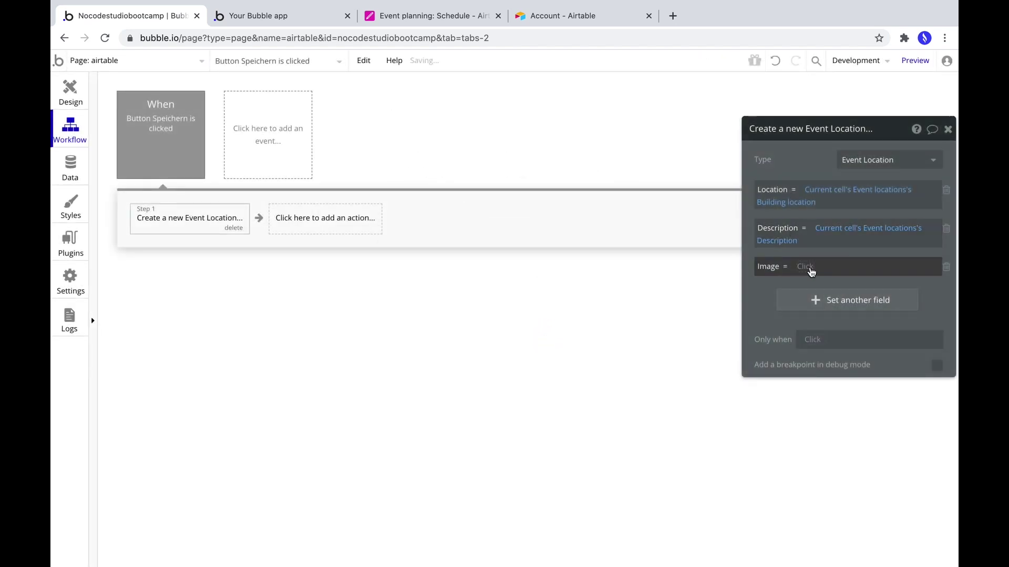
Set the Image field to the current cell's Event locations's Photo(s).
click(810, 270)
click(844, 300)
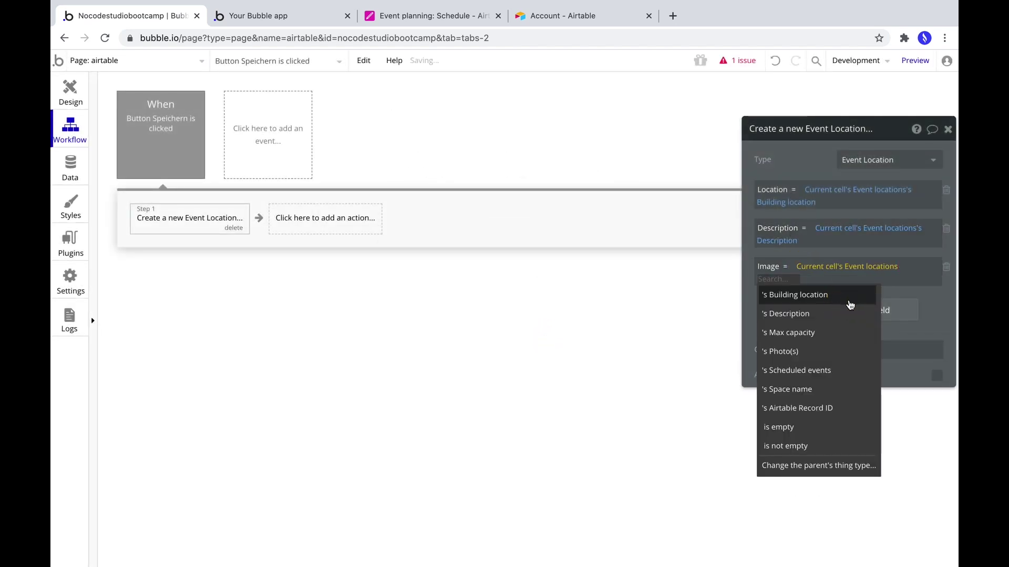
click(830, 351)
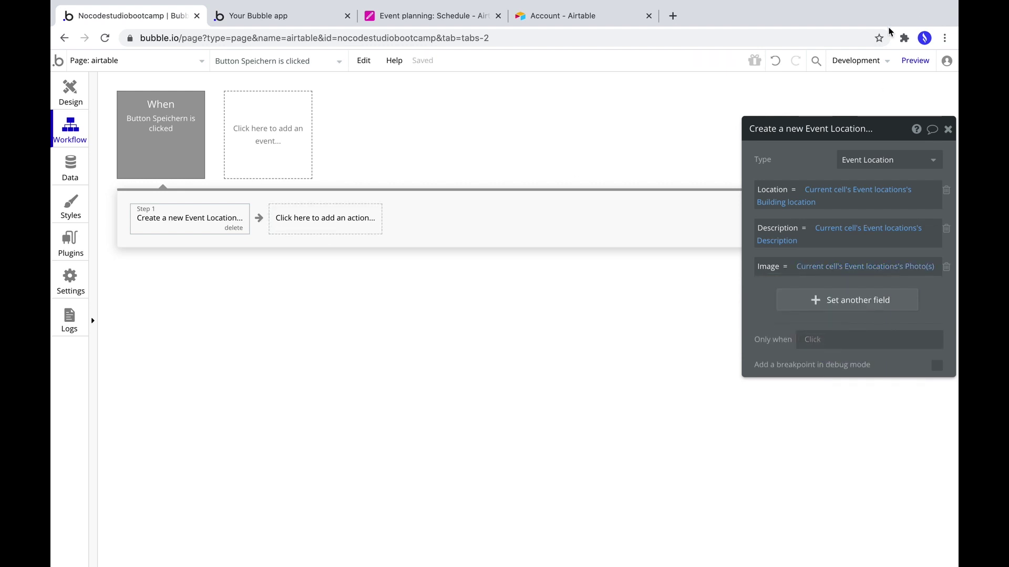
Preview the airtable page and save the first, third and fifth event locations with their Speichern buttons.
click(915, 61)
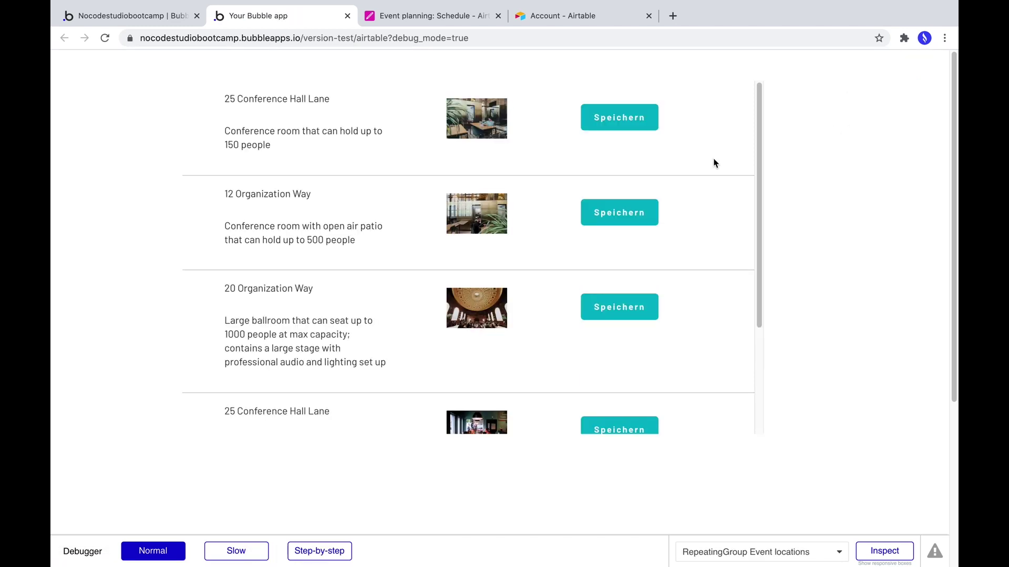
click(614, 129)
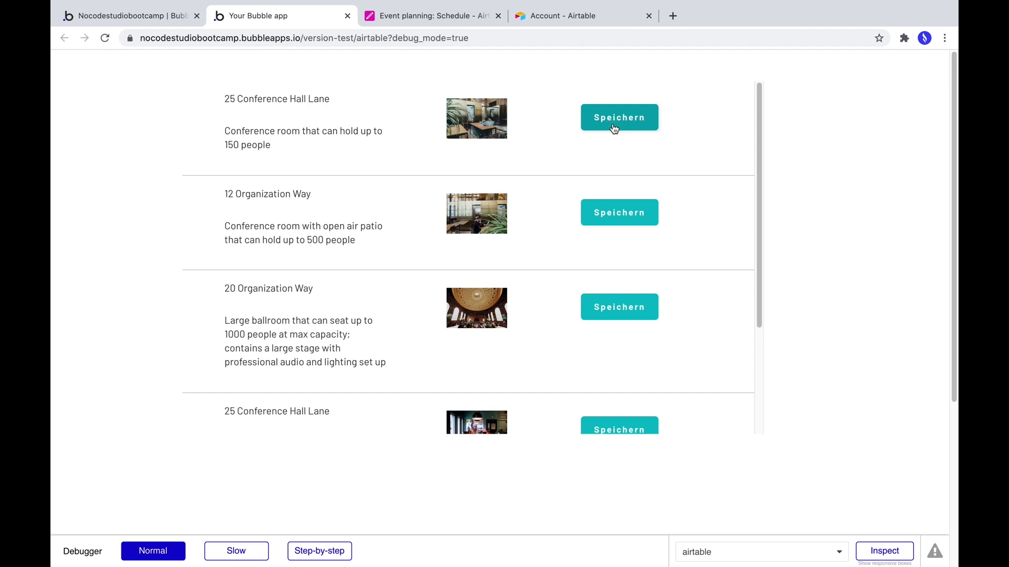
click(612, 310)
scroll(609, 294, down, 5)
click(602, 295)
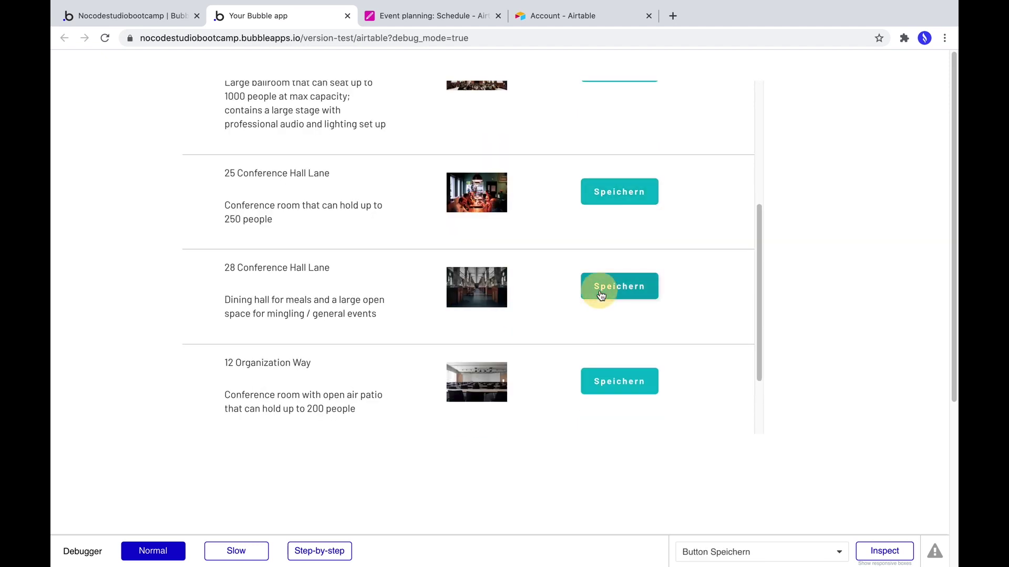
Return to the Bubble editor and inspect the dining hall entry in the All Event Locations app data, closing it with a save.
click(109, 16)
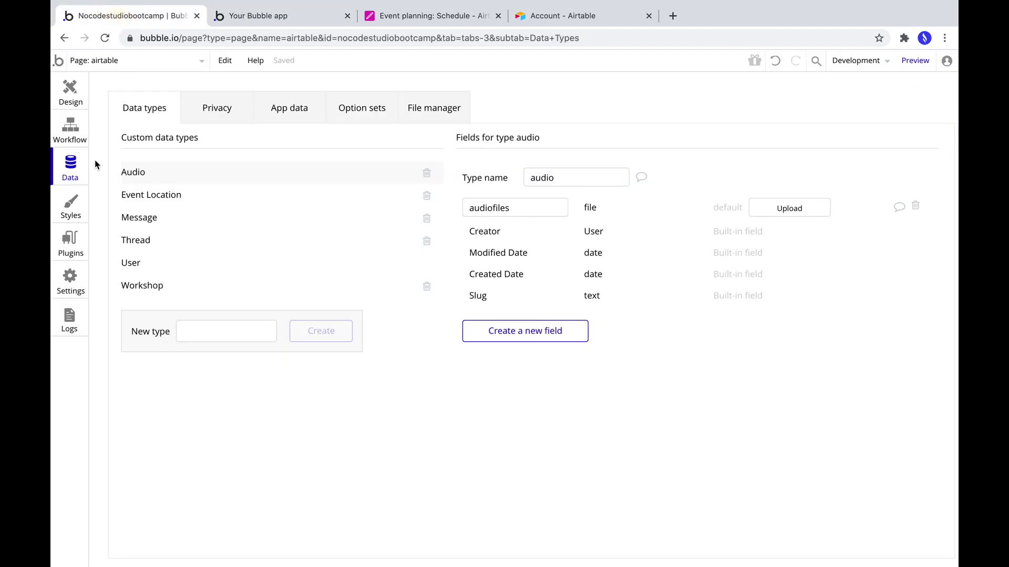
click(269, 114)
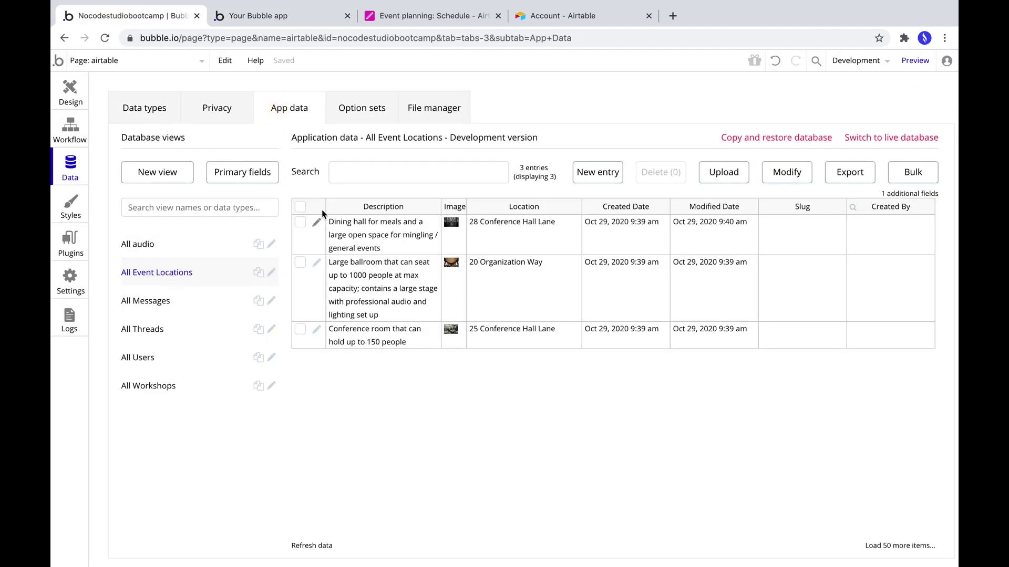
click(317, 226)
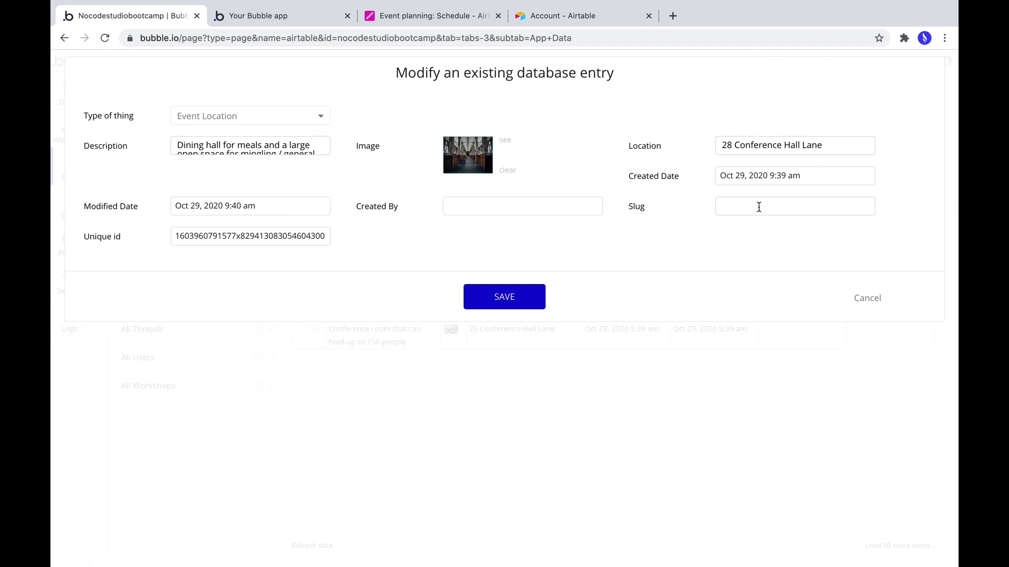
click(495, 302)
click(483, 211)
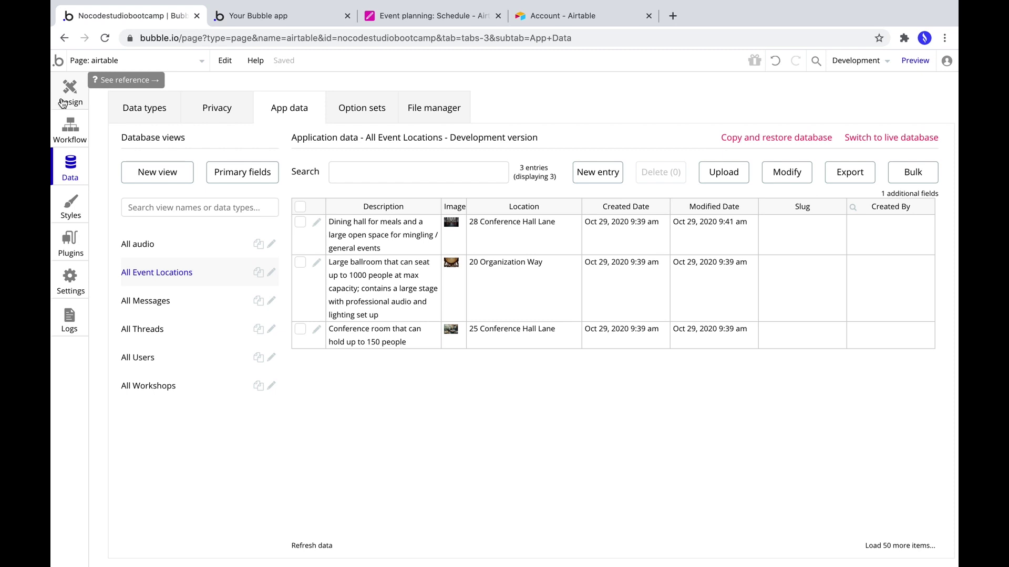
Enable Create & Modify for the Event locations table in the Airtable plugin settings.
click(77, 244)
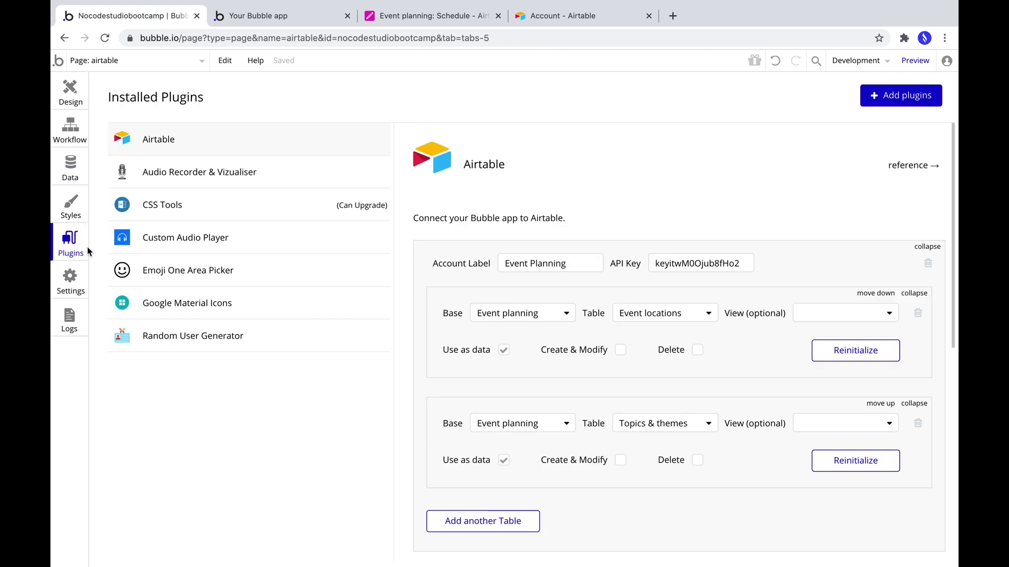
click(622, 350)
Draw a button about 285 by 59 below the repeating group and label it "Create Record in Airtable".
click(71, 94)
click(113, 168)
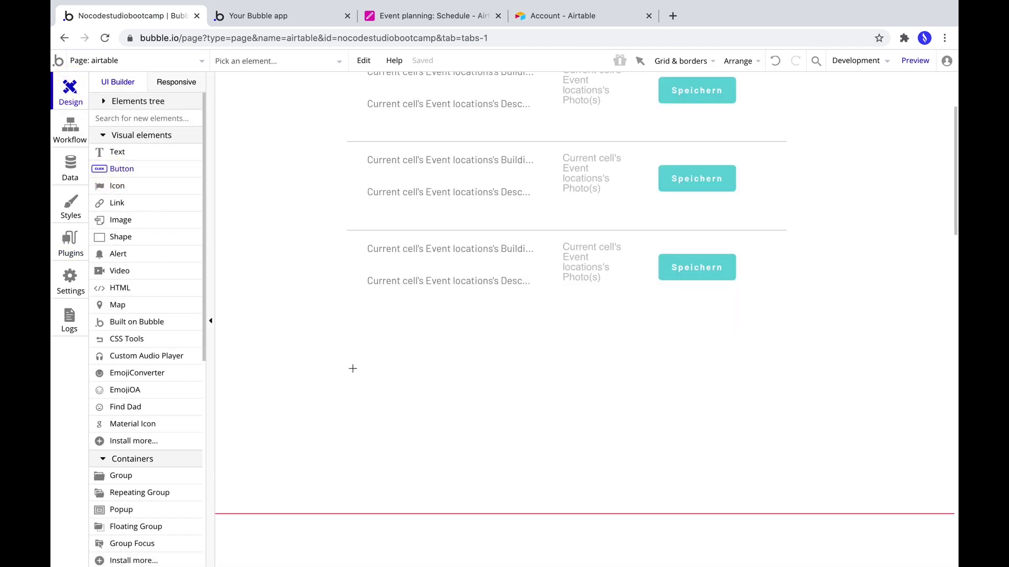
drag(353, 369, 533, 403)
text(Create Record in Airtable)
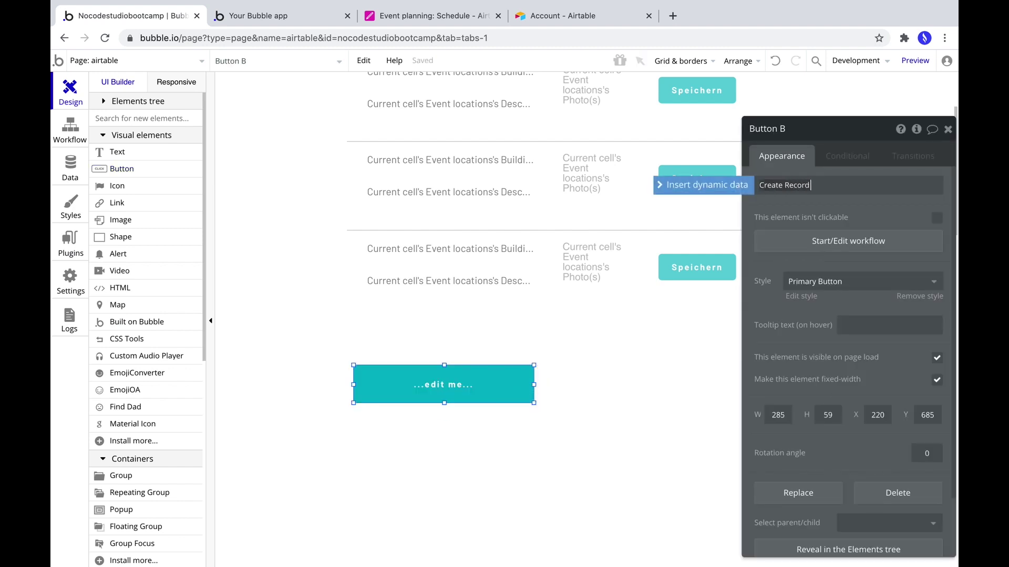
Create a click workflow for the Create Record in Airtable button with an "Airtable - Create a new record" action of type Event locations.
click(825, 253)
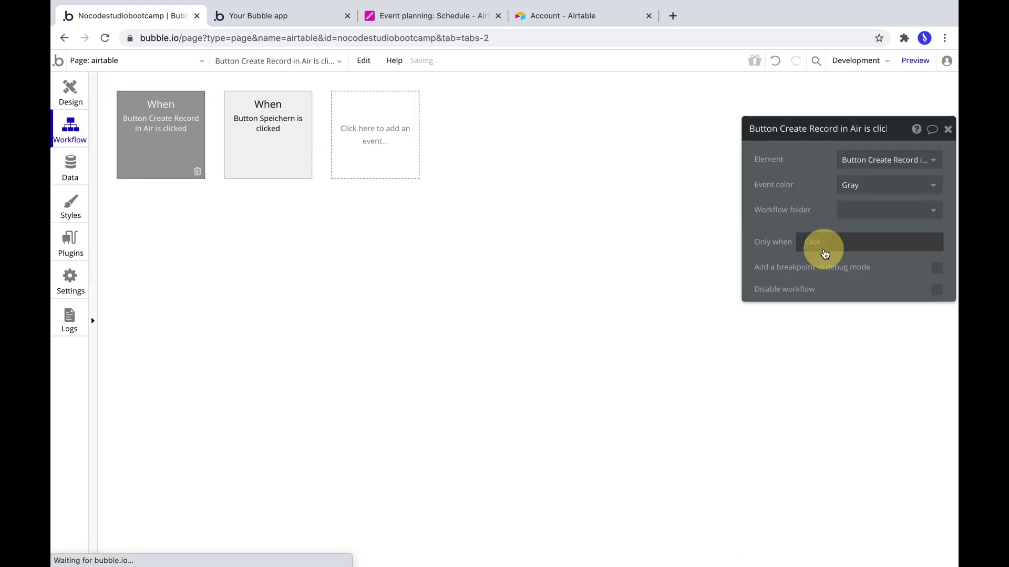
click(171, 220)
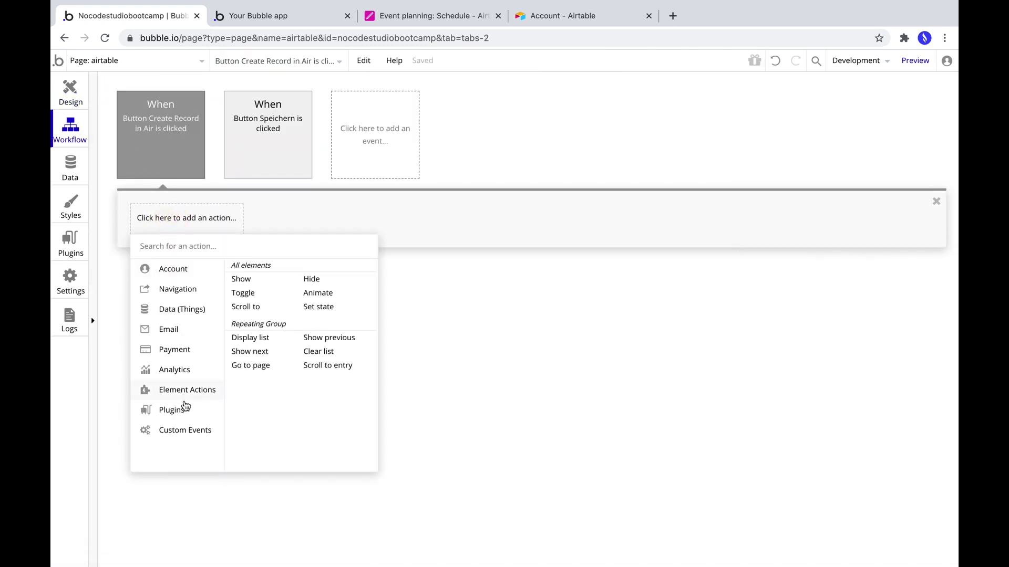
mouse_move(190, 414)
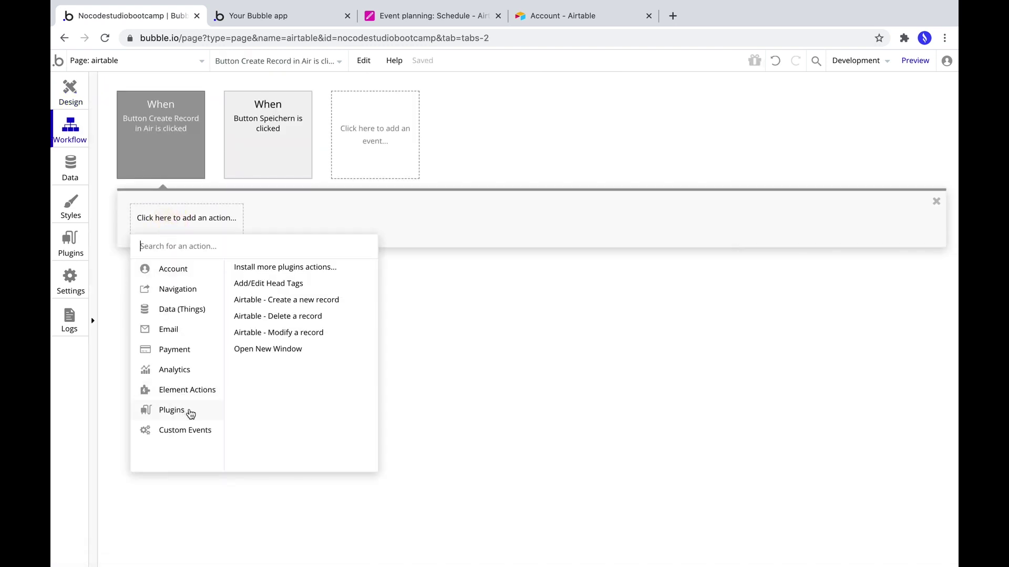
click(286, 303)
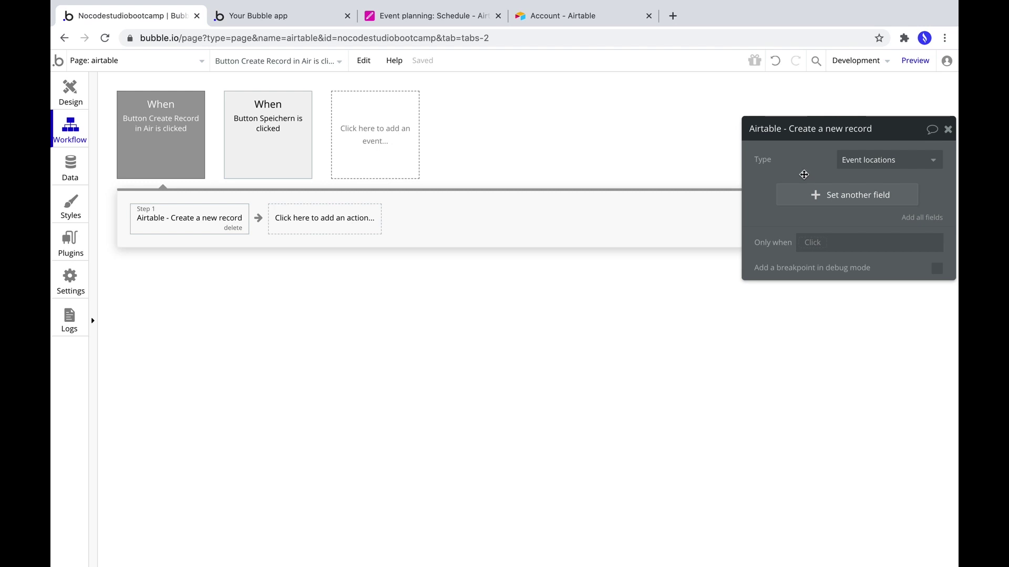
Add the Building location field to the Airtable record action and set it to "Berlin, Germany".
click(812, 200)
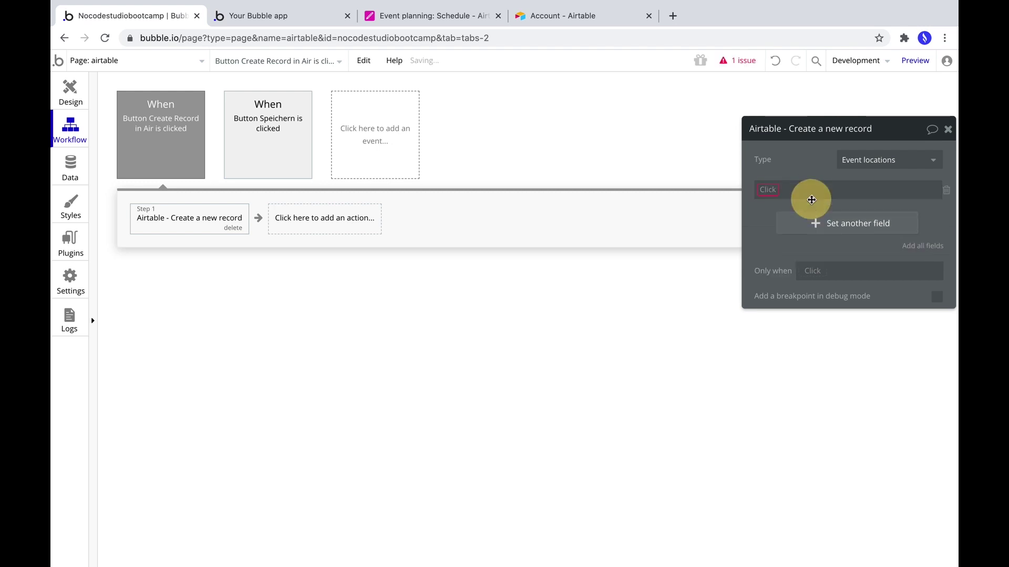
click(771, 193)
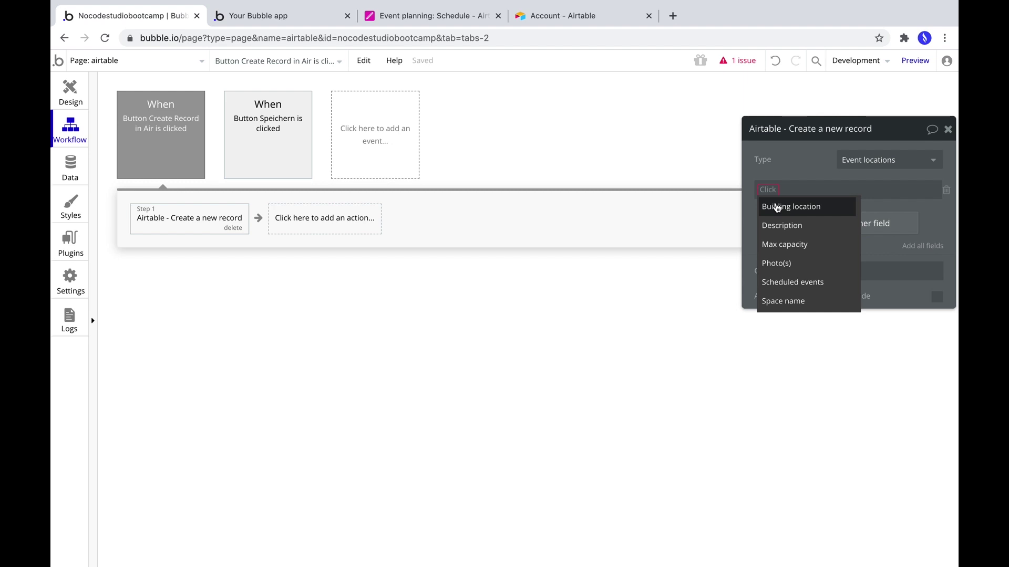
click(777, 207)
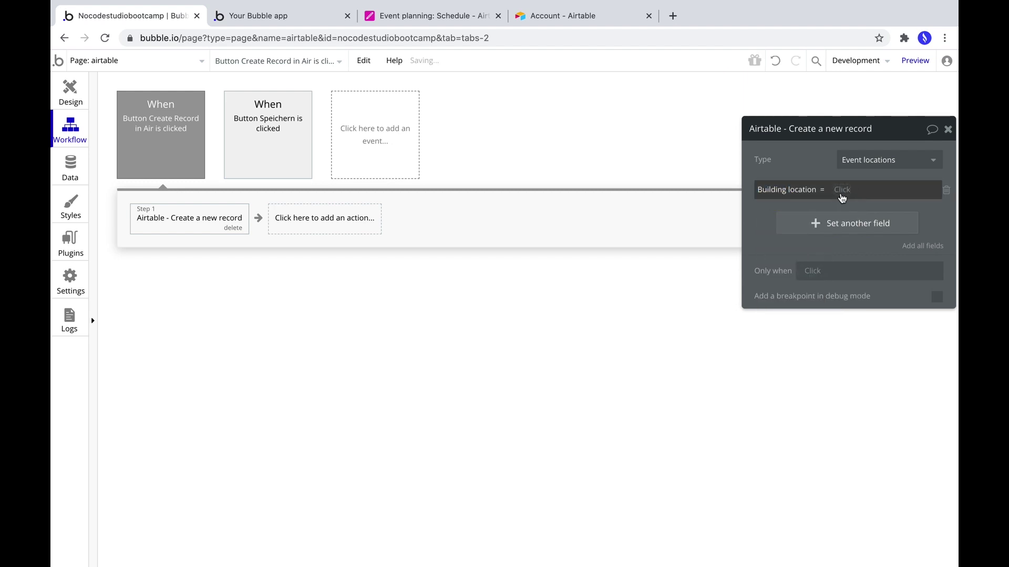
click(843, 191)
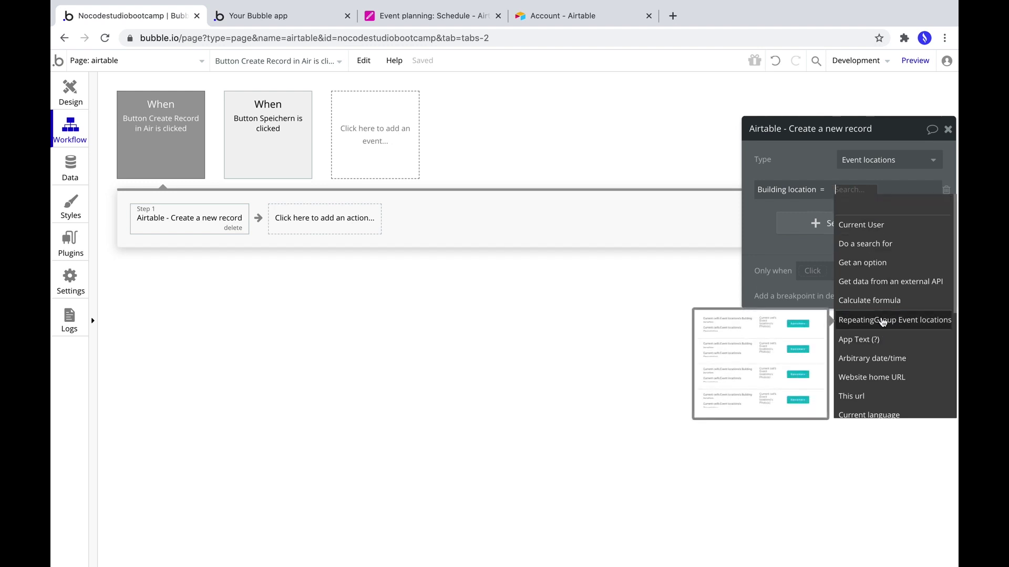
click(813, 204)
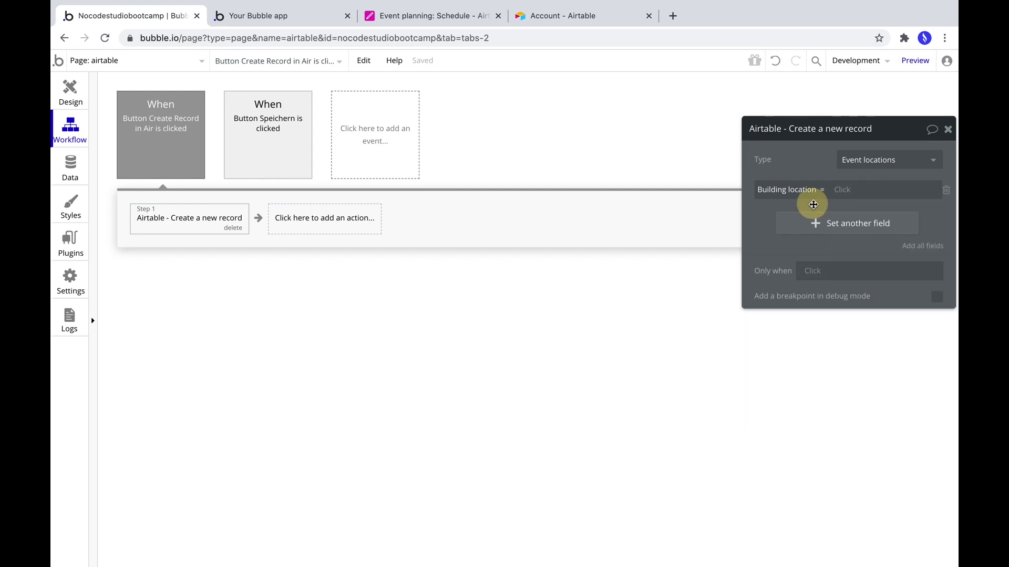
click(842, 188)
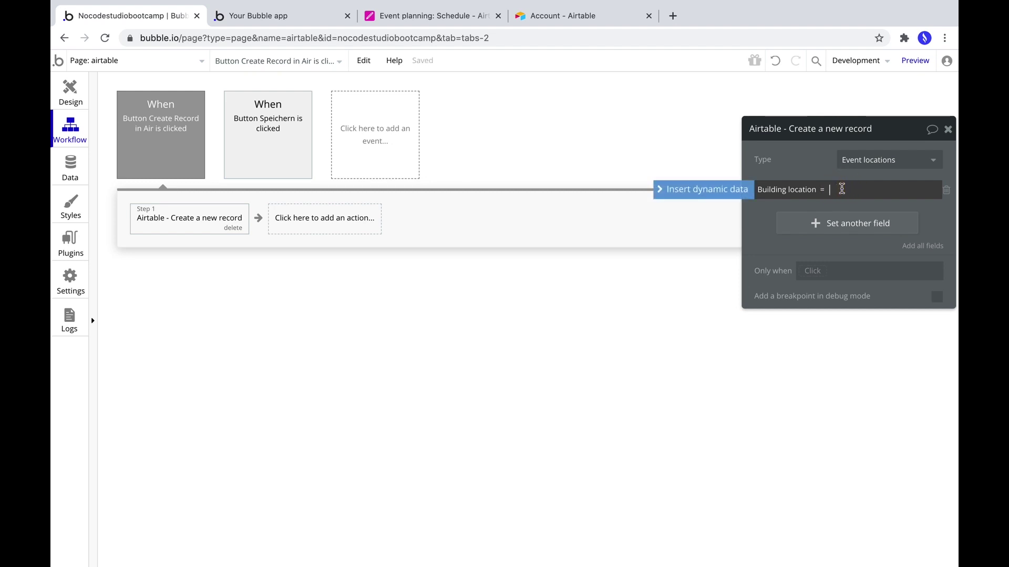
text(Berlin, Germany)
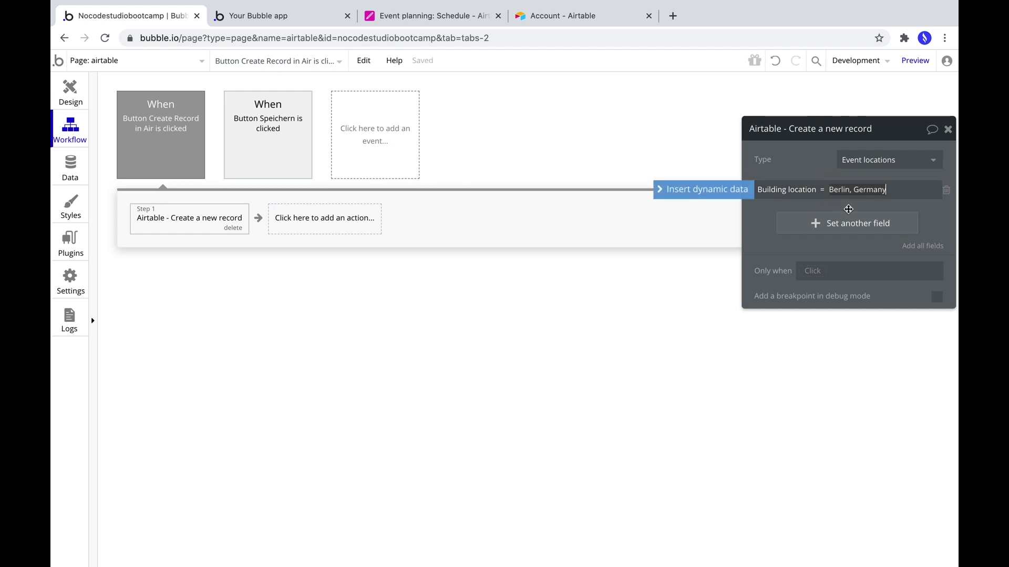
Add the Description field to the Airtable record action and set it to "Best restaurant in Berlin".
click(847, 223)
click(768, 218)
click(782, 254)
click(824, 218)
text(Best)
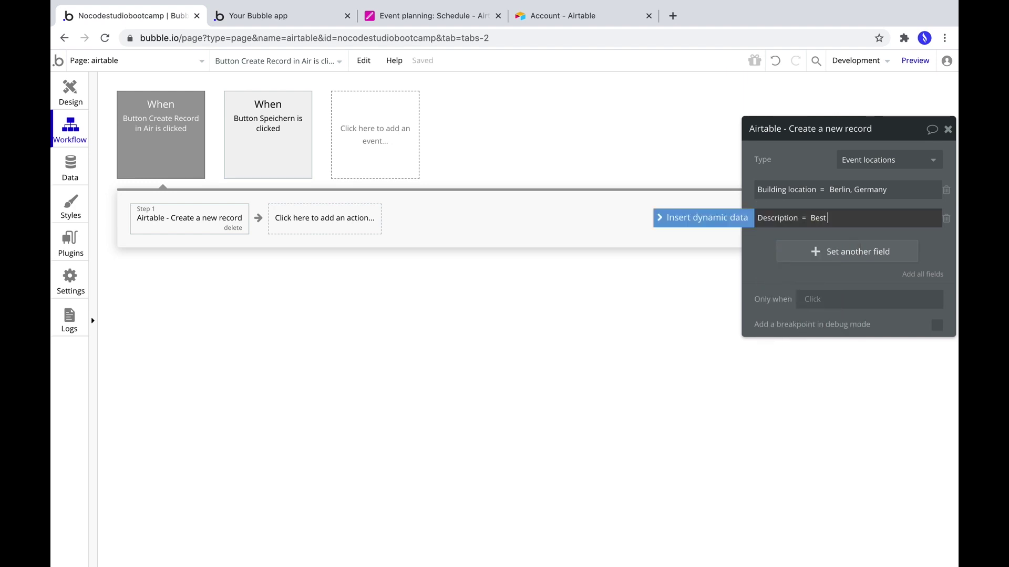
text( restaurant in Berlin)
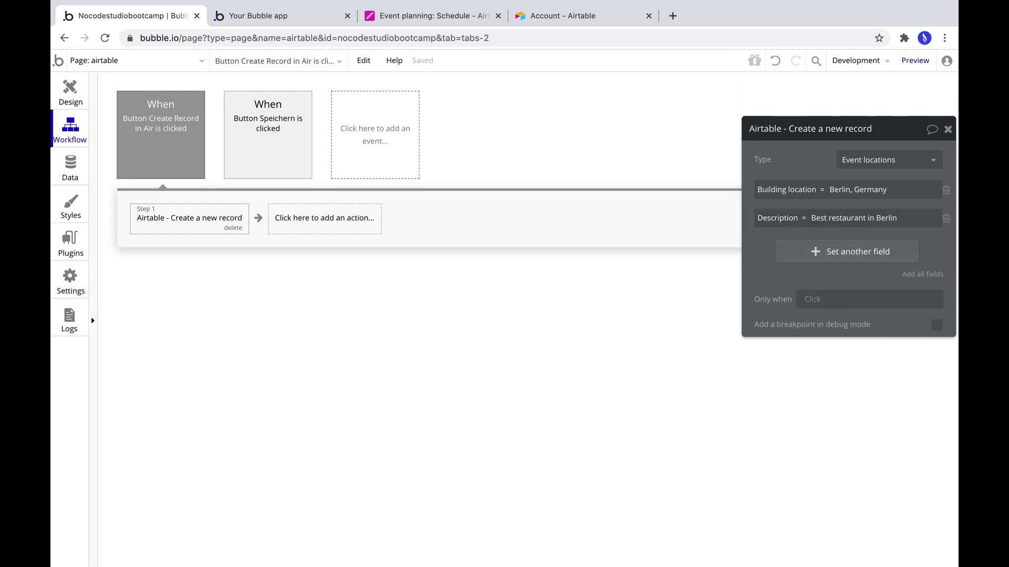
Preview the airtable page and run the Create Record in Airtable button to create the new event location.
click(914, 61)
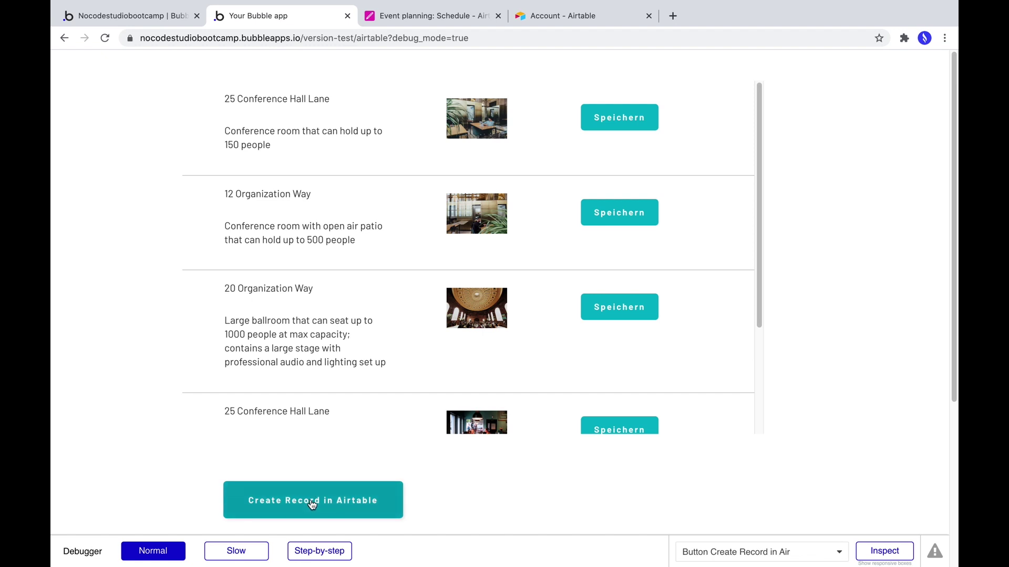
click(343, 501)
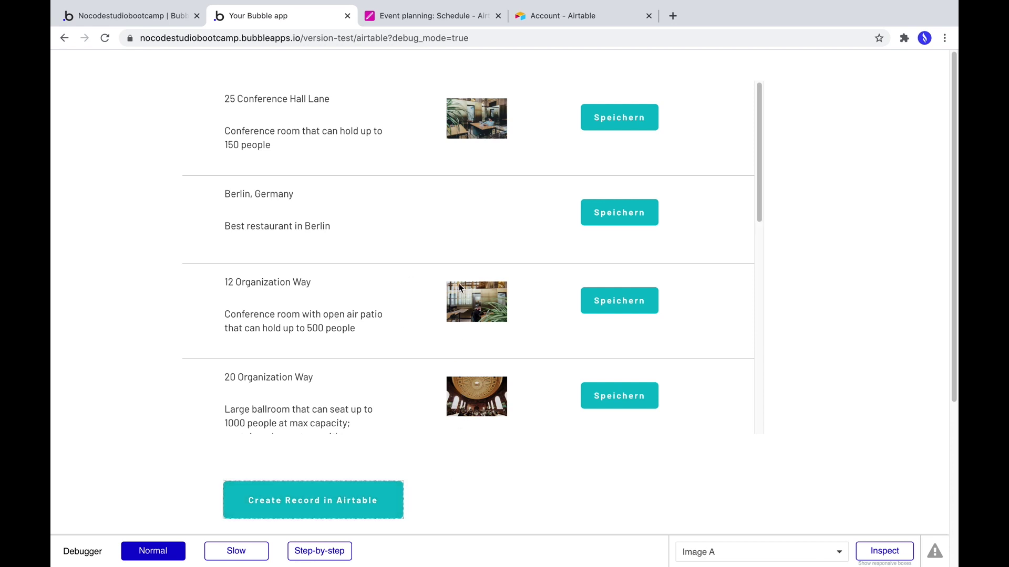
Switch to the Airtable Event planning base and search its Event locations table for "berlin".
click(460, 18)
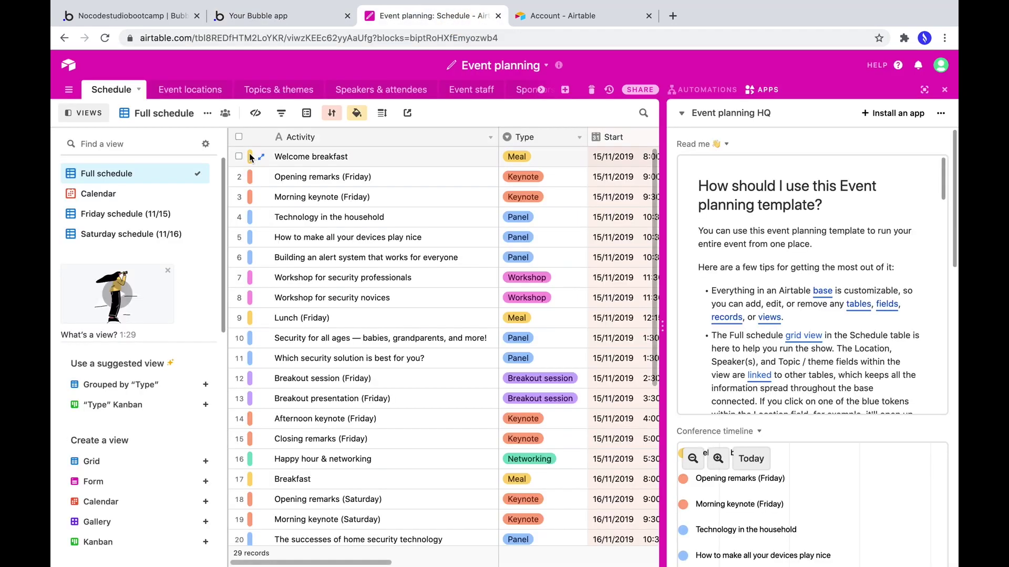
click(164, 95)
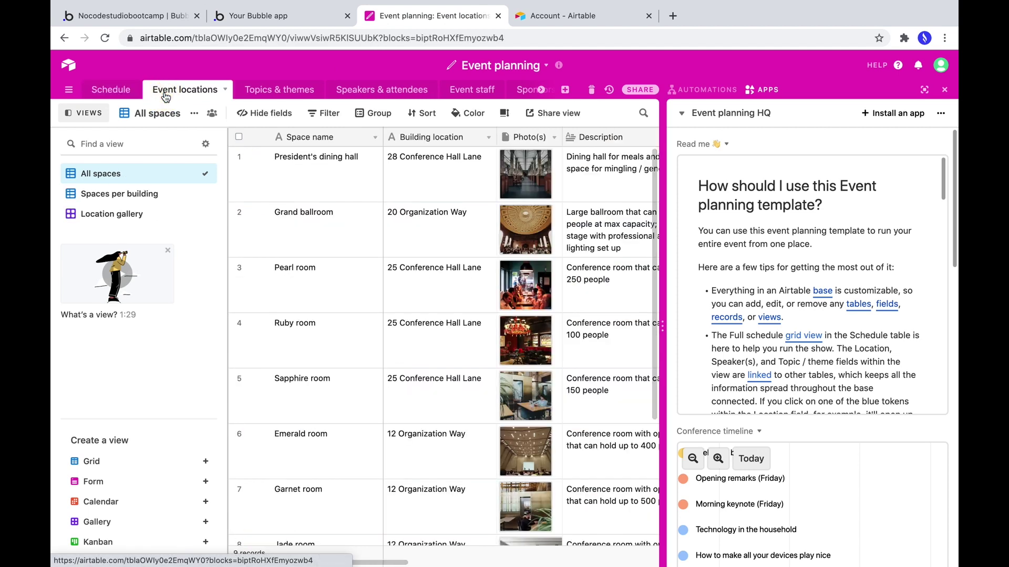
click(640, 112)
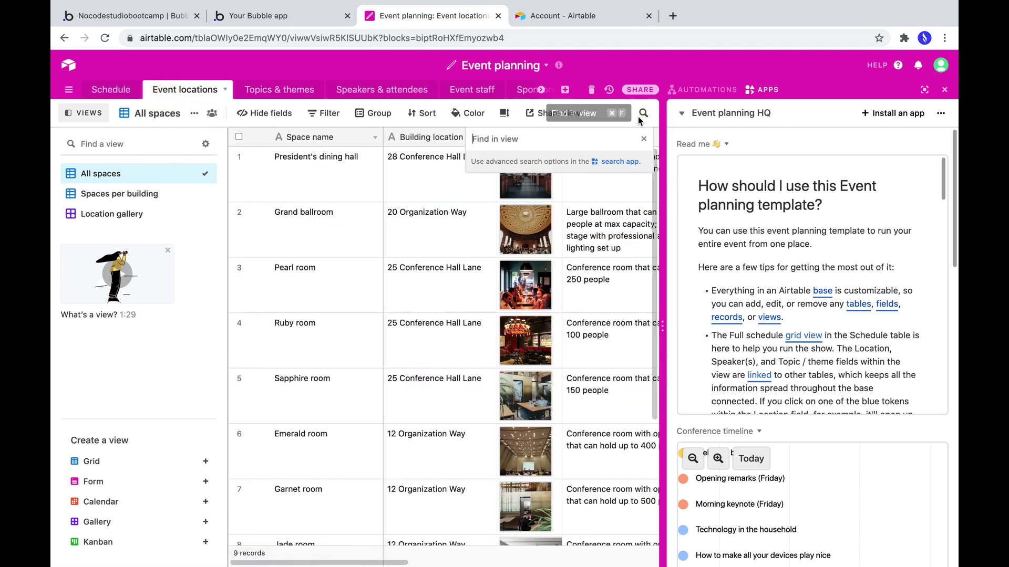
text(berlin)
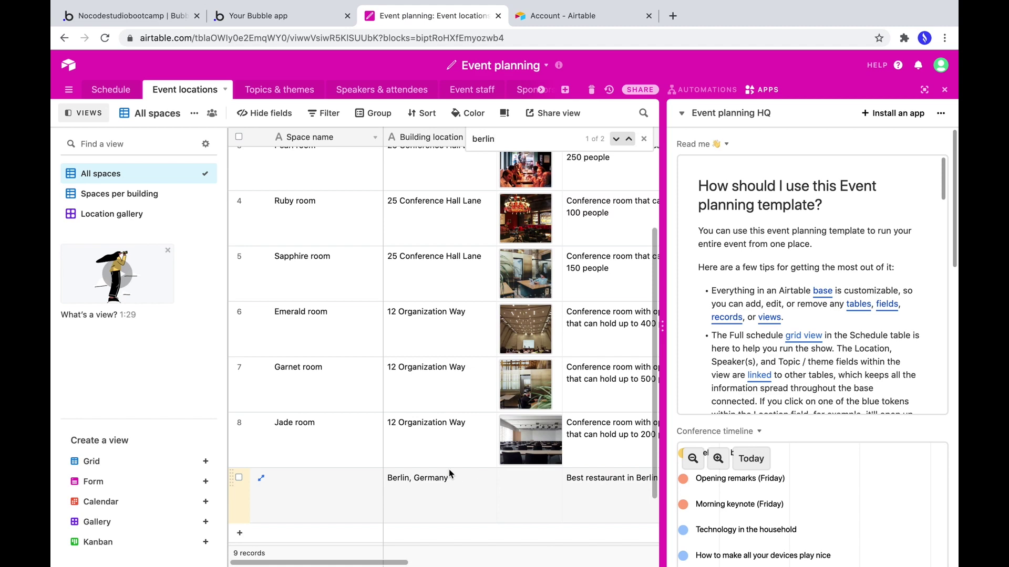
Return to the Bubble editor and open the Airtable plugin settings.
click(181, 16)
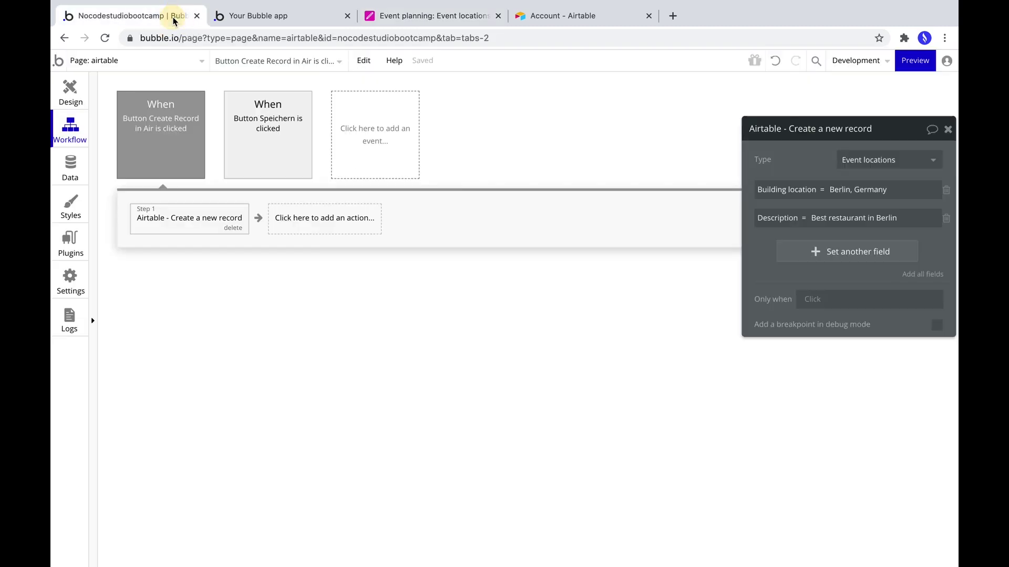
click(76, 241)
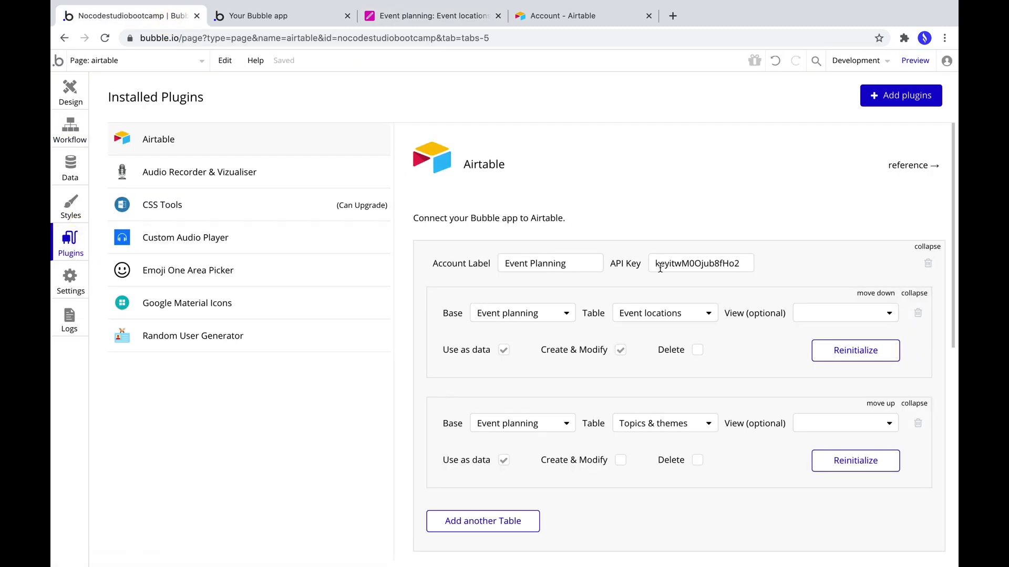